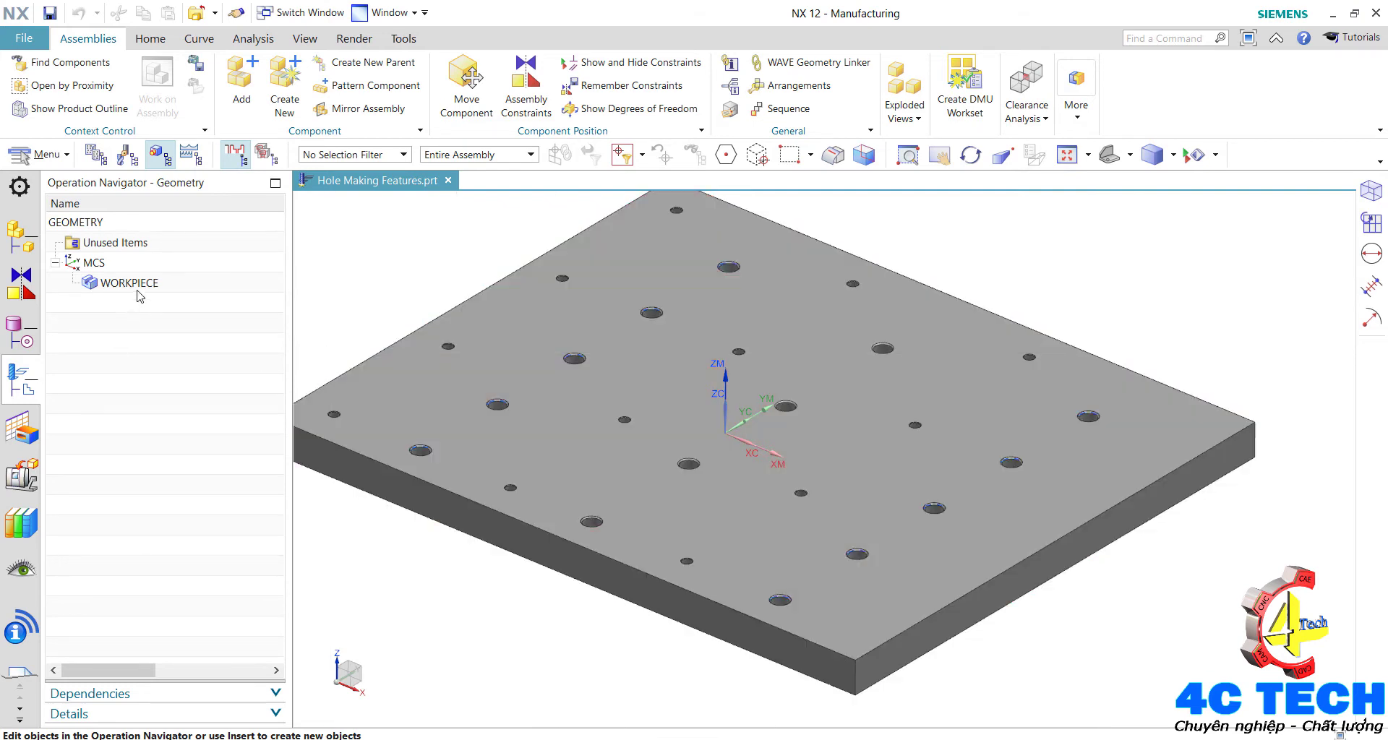
Insert a hole_making Spot Drilling operation named SPOT_DRILLING under WORKPIECE.
right_click(145, 289)
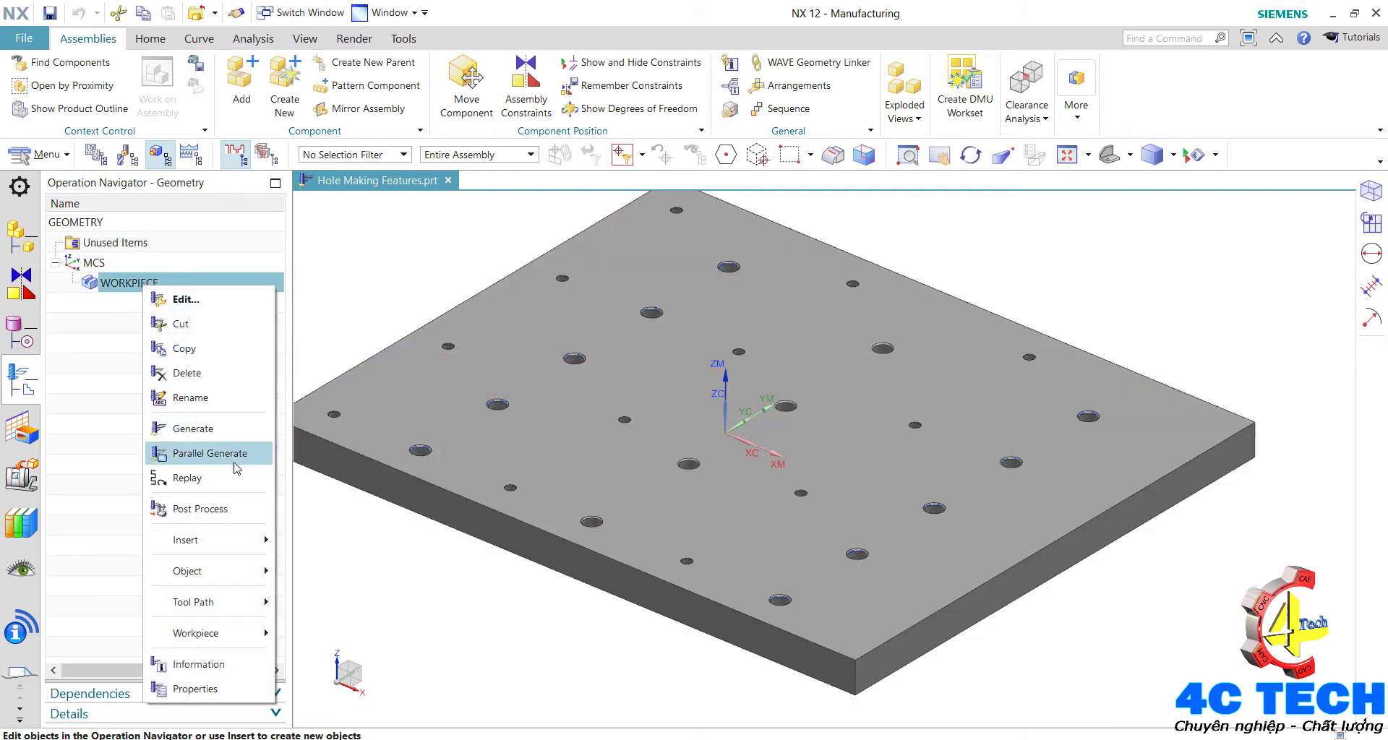
mouse_move(208, 540)
left_click(376, 546)
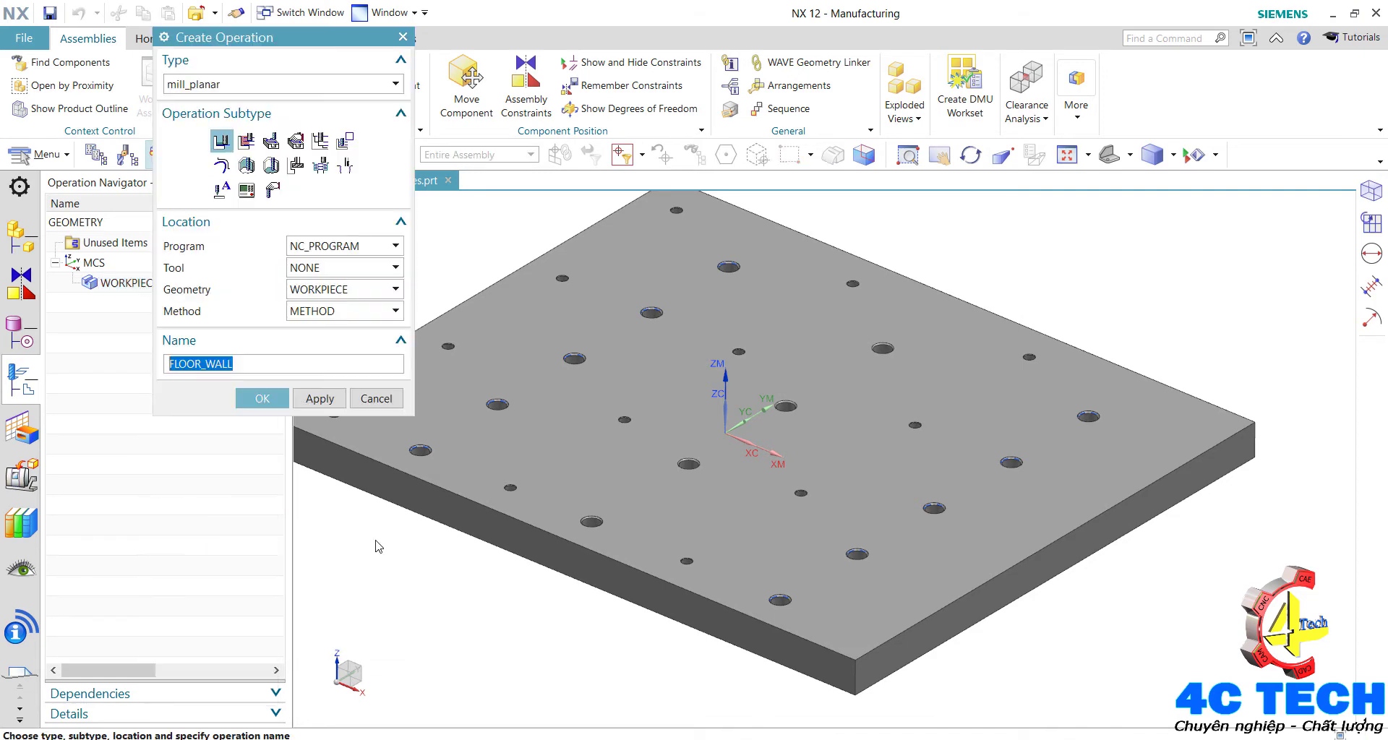
left_click(217, 83)
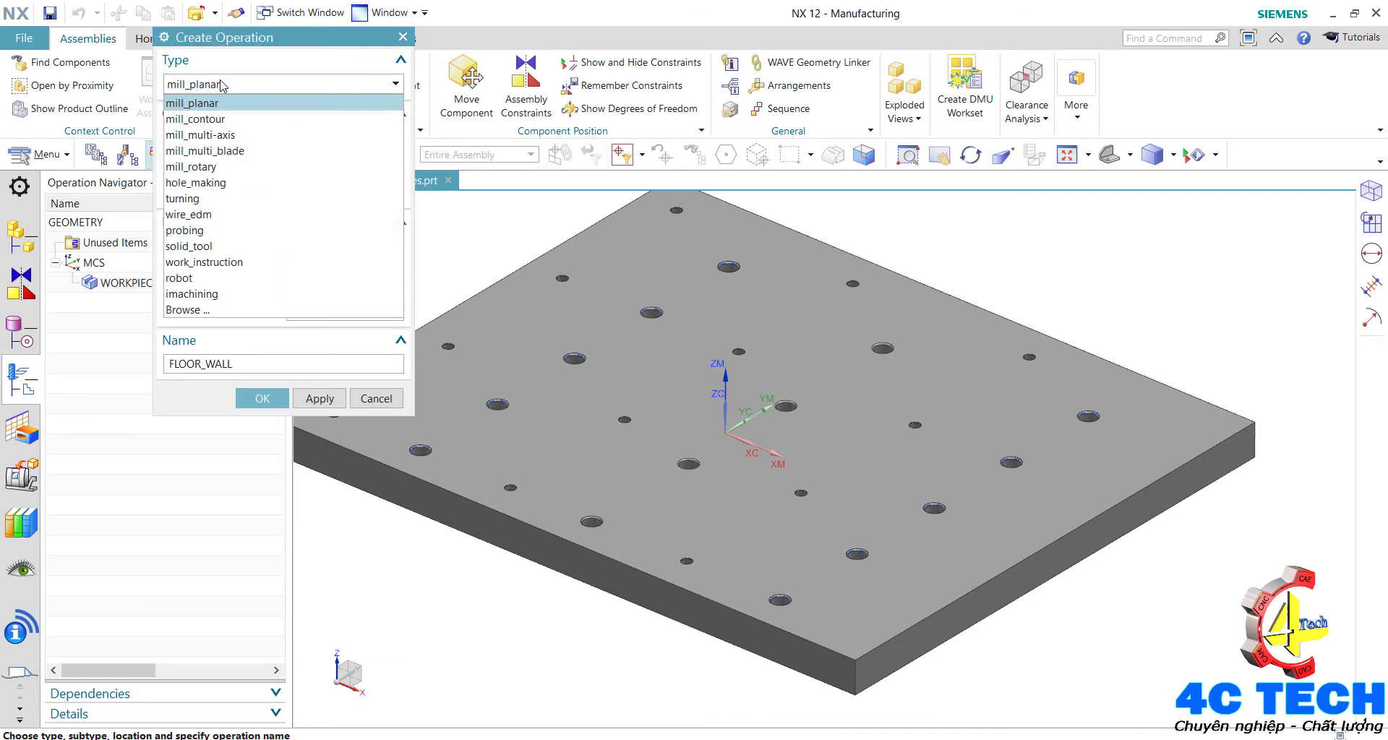
left_click(239, 182)
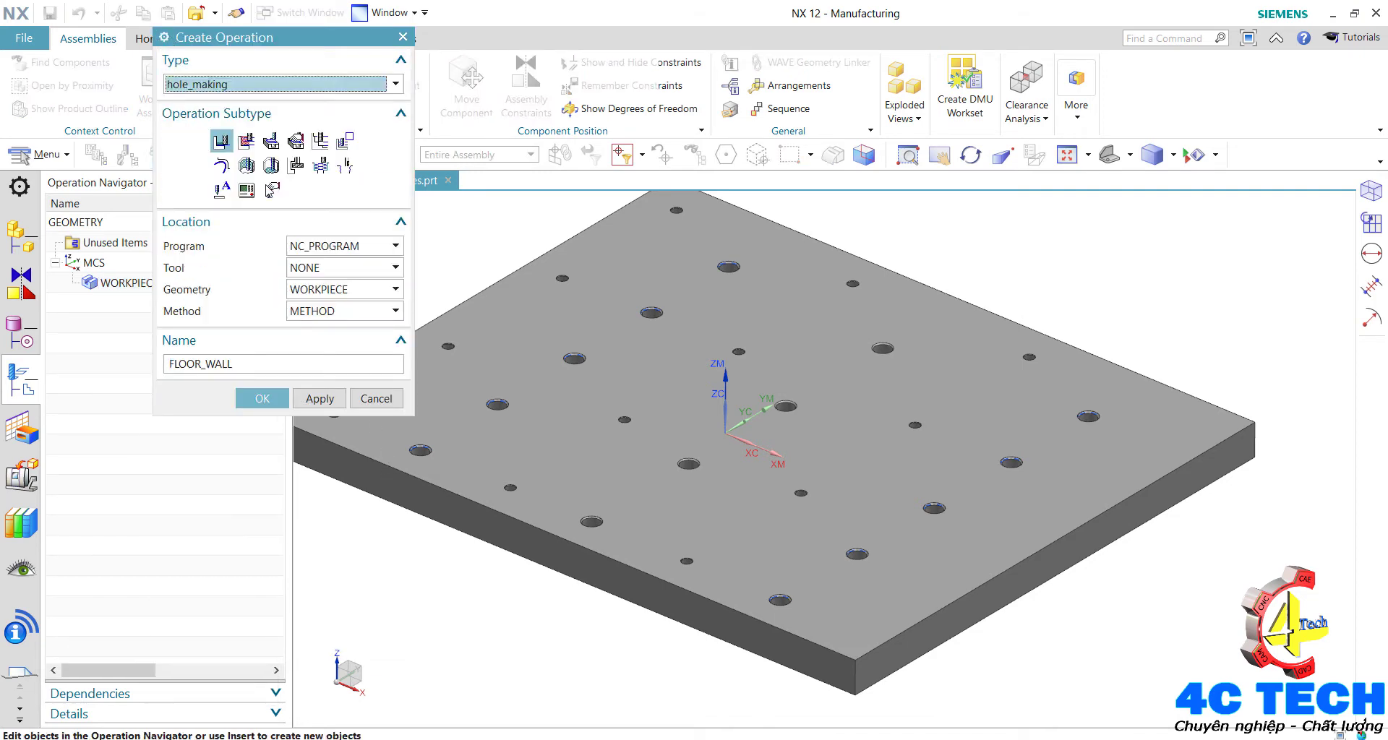
left_click_drag(296, 39, 255, 135)
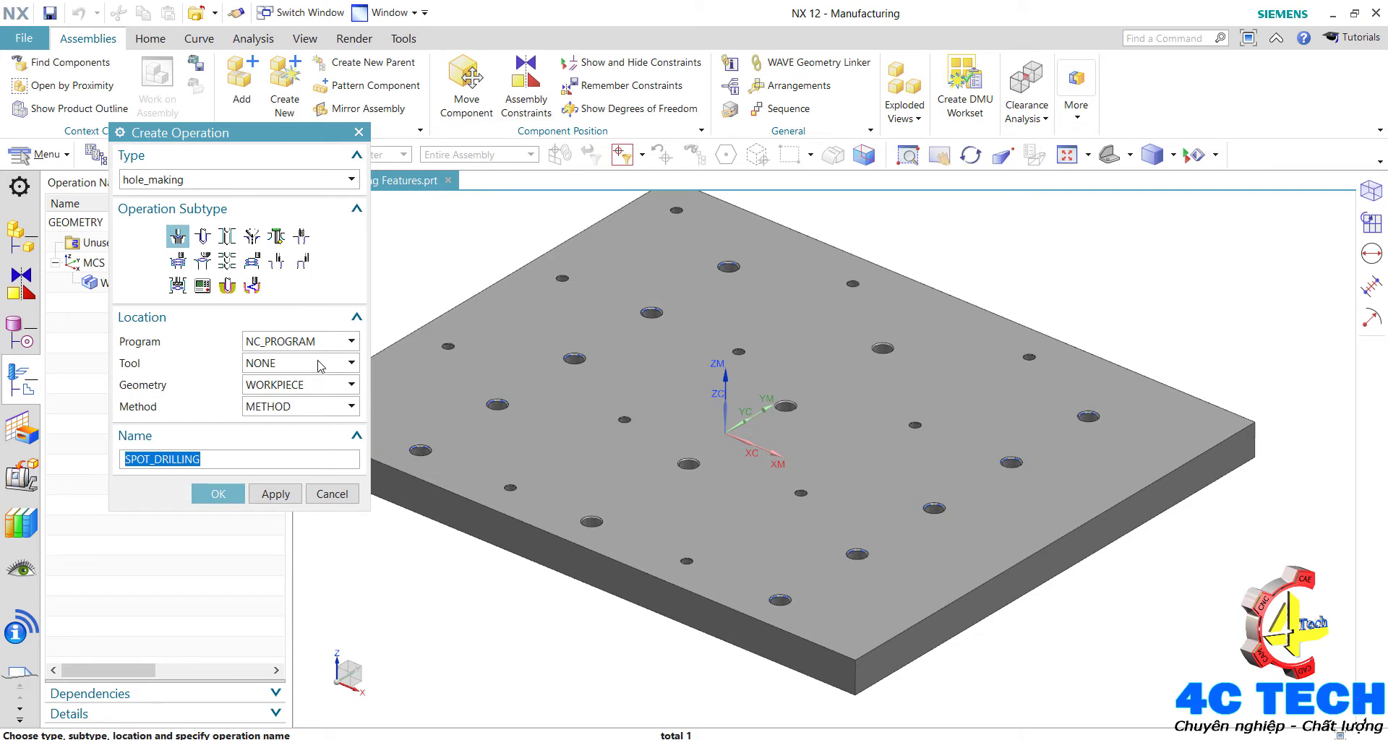
Assign the SPOT_DRILL tool and DRILL_METHOD, then confirm the SPOT_DRILLING operation.
left_click(321, 363)
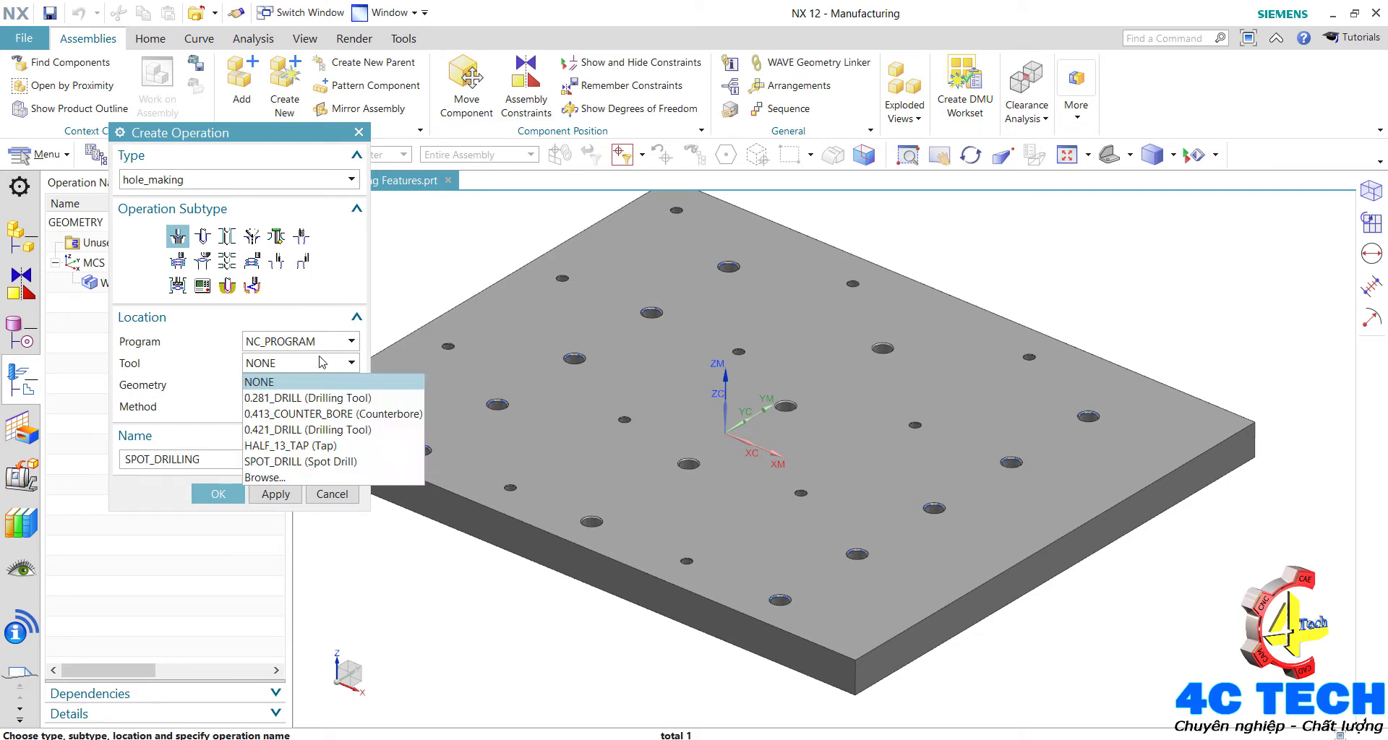
left_click(337, 463)
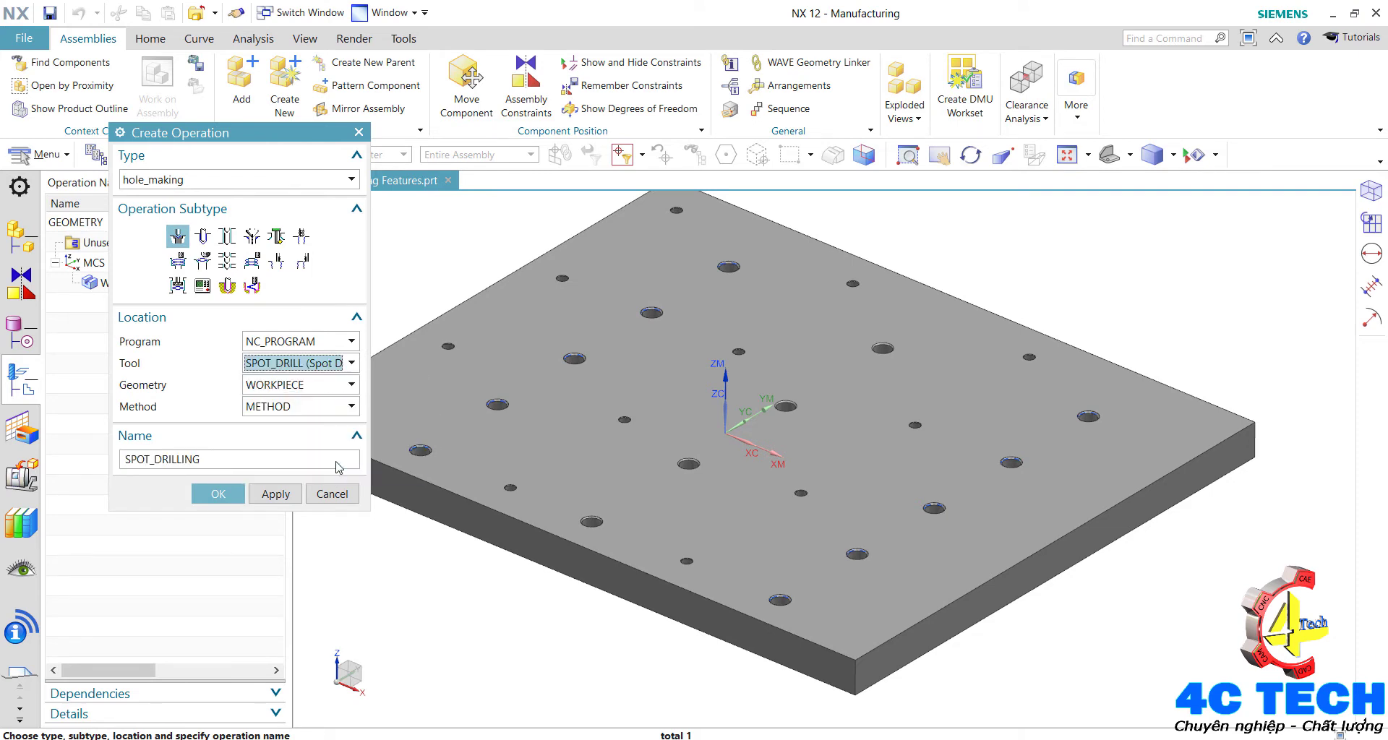
left_click(305, 407)
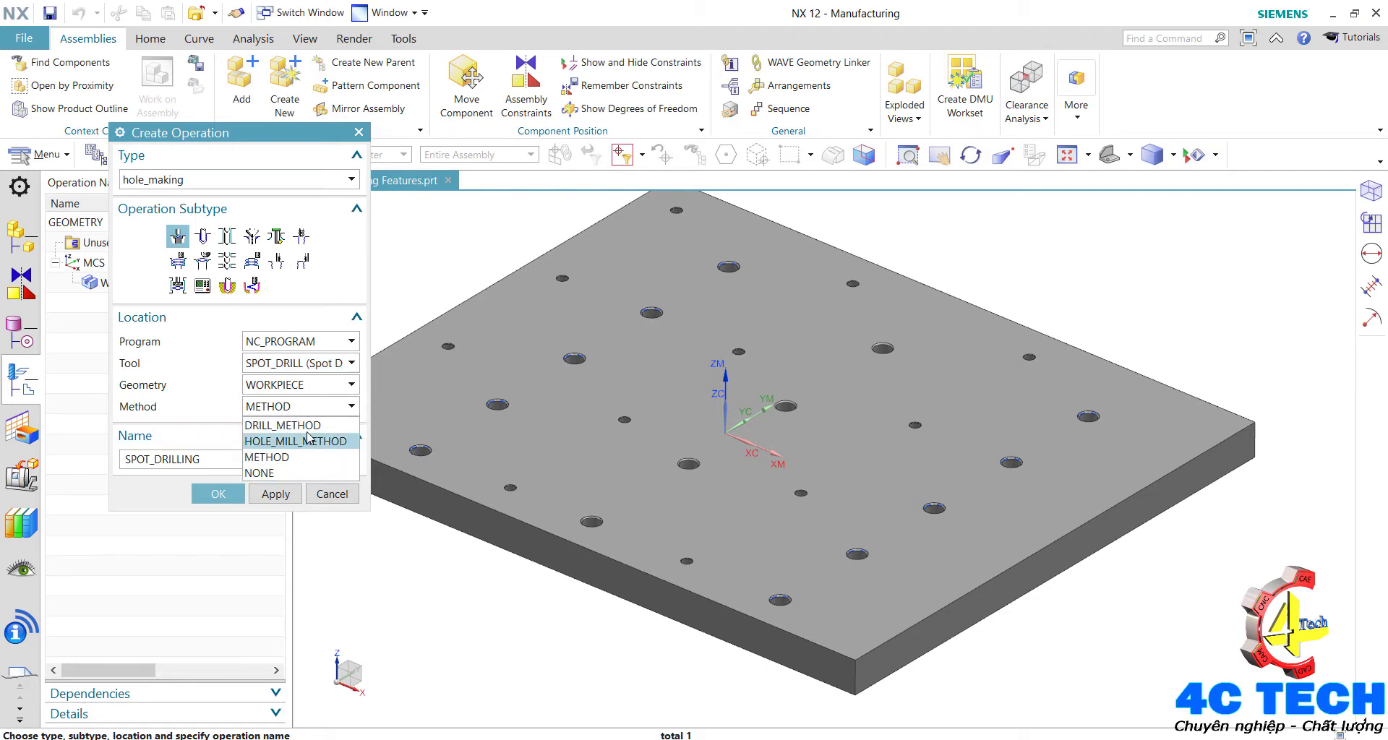
left_click(310, 426)
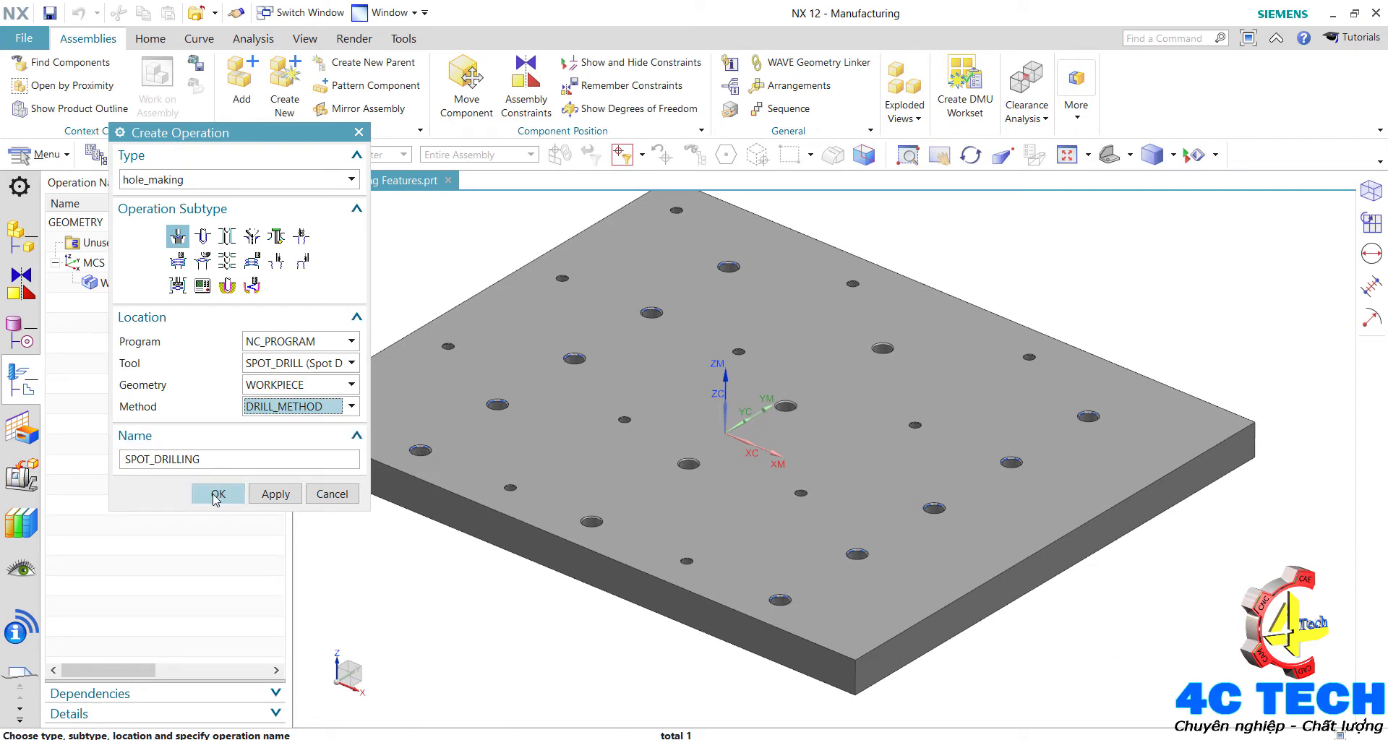
left_click(216, 496)
Orbit the plate and open Specify Feature Geometry for the operation.
middle_click_drag(533, 431, 537, 433)
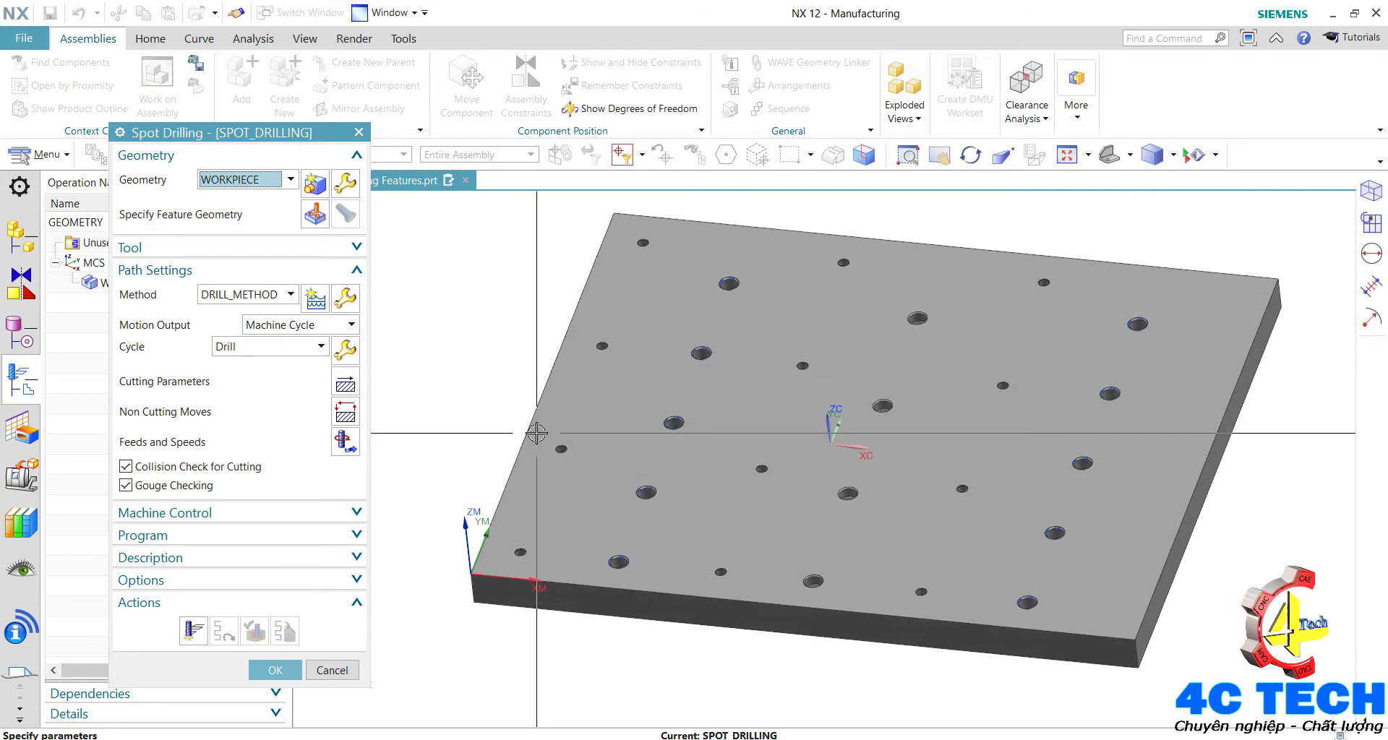
middle_click_drag(536, 434, 558, 427)
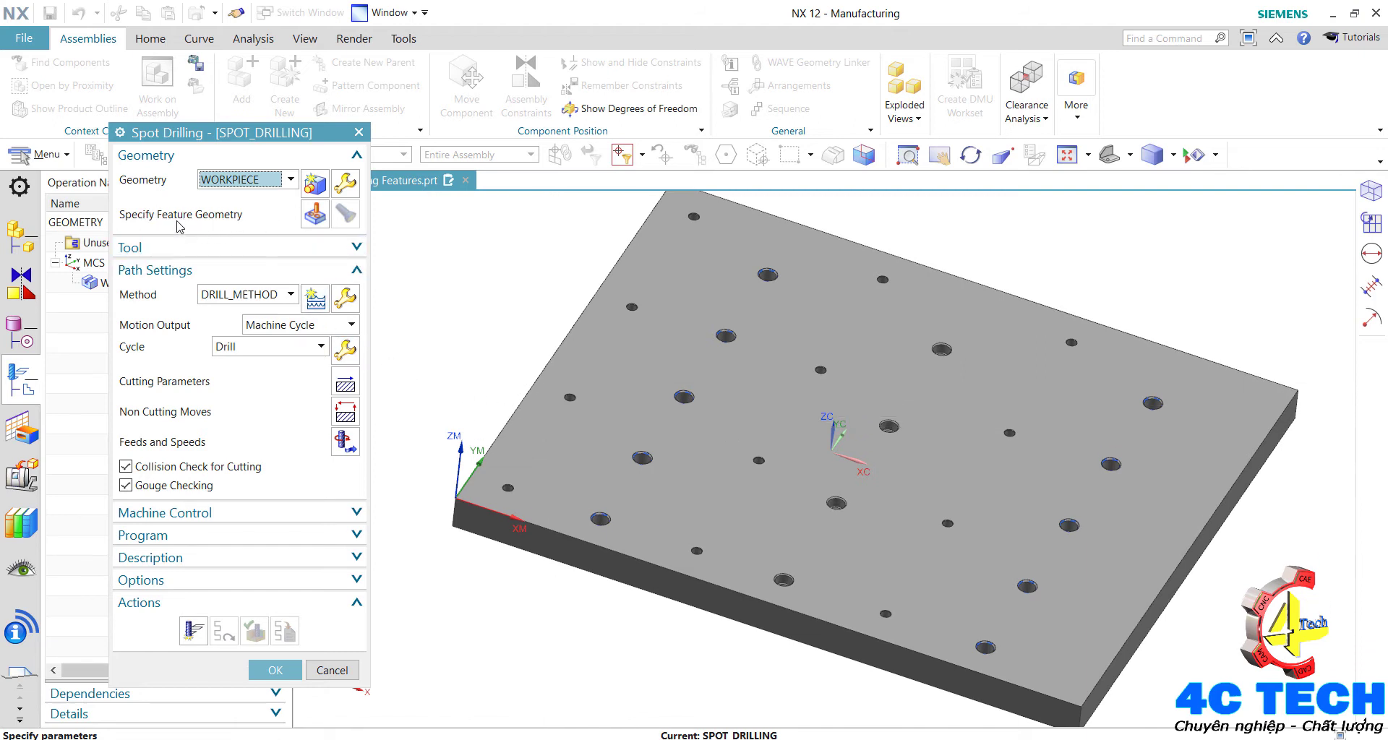
left_click(314, 214)
Select the first hole on the plate as spot-drilling feature geometry.
middle_click_drag(1048, 405, 1207, 378)
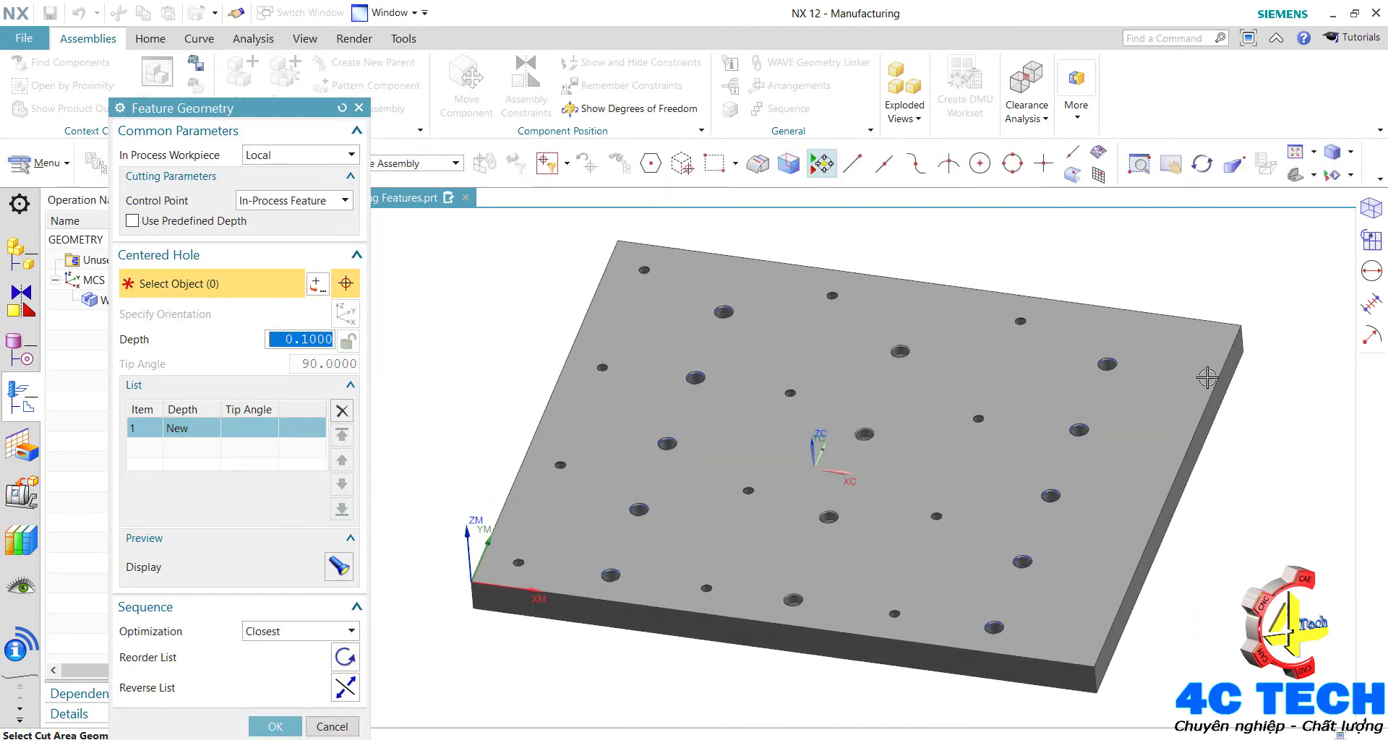
scroll(833, 463, "up", 2)
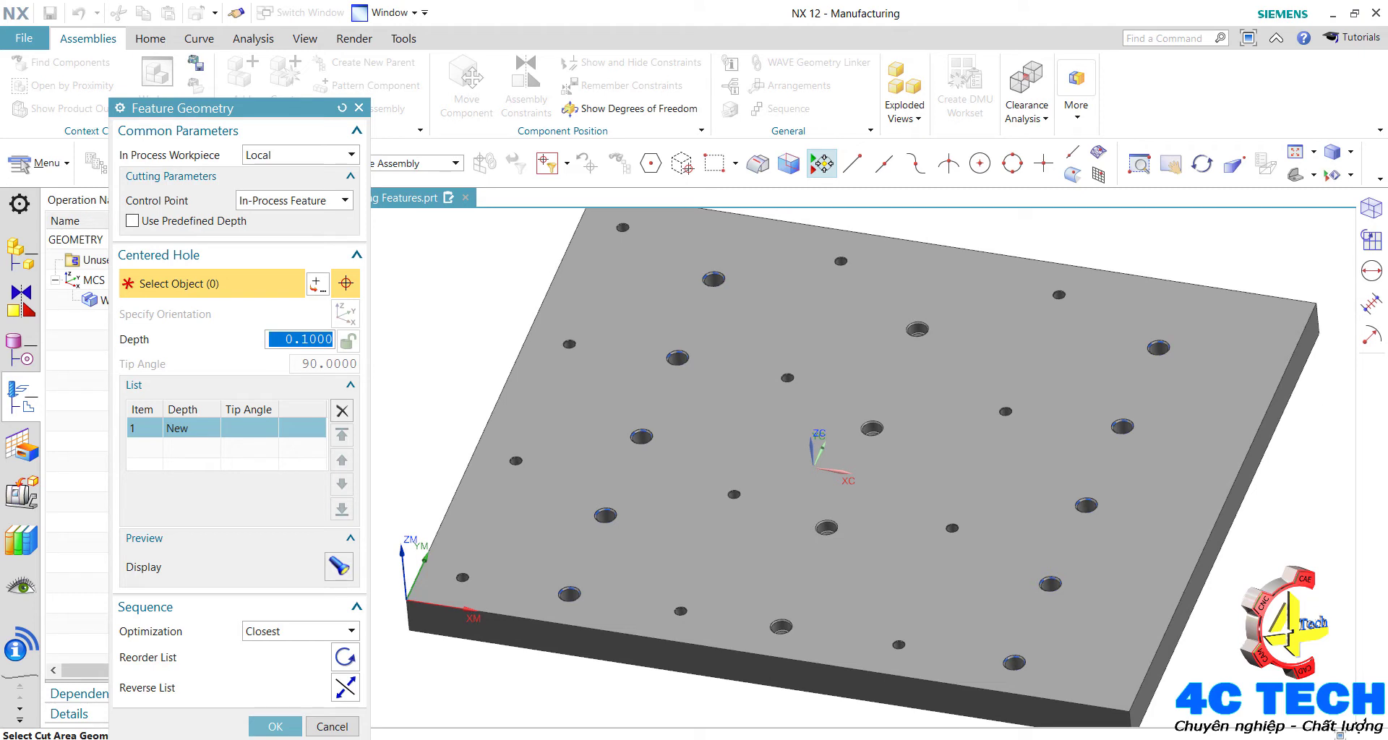
left_click(572, 593)
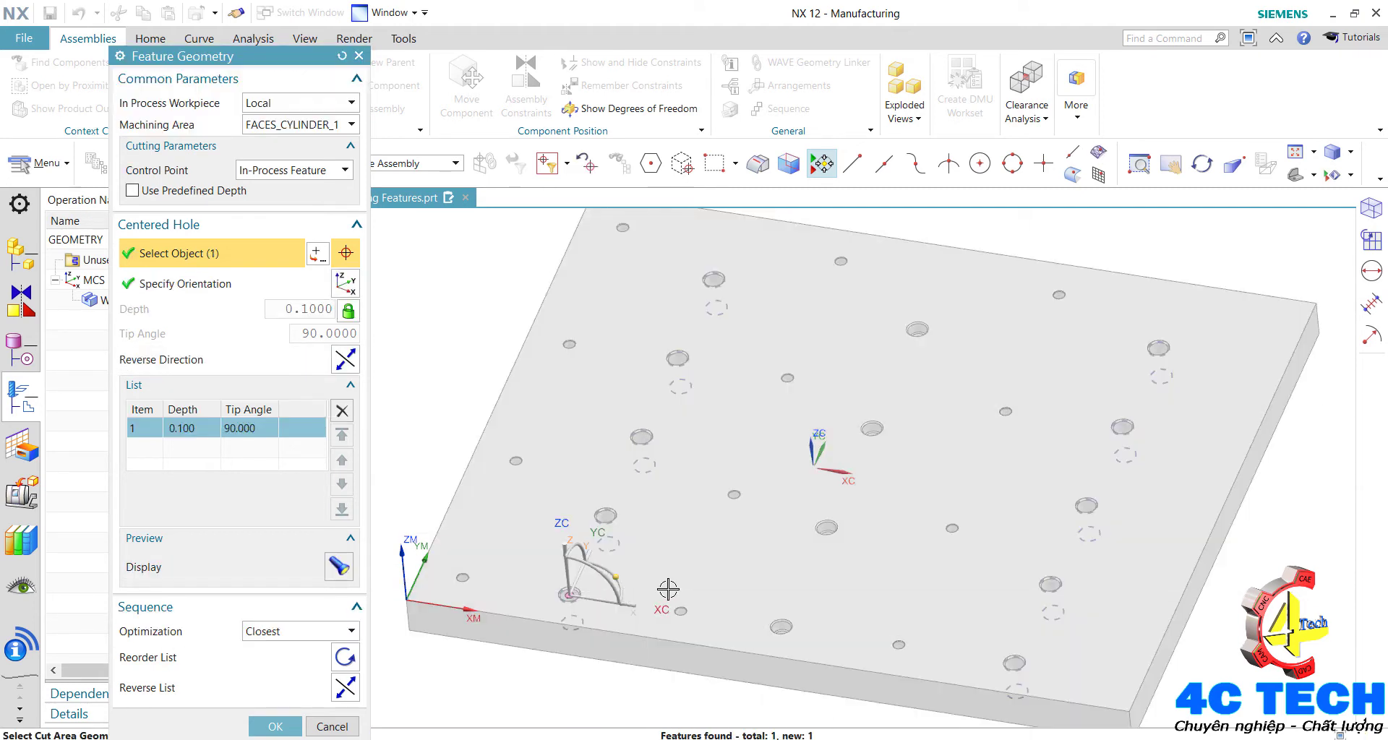
Lasso the hole columns in top view, listing fourteen holes at 0.100 depth and 90° tip.
middle_click_drag(579, 586, 610, 526)
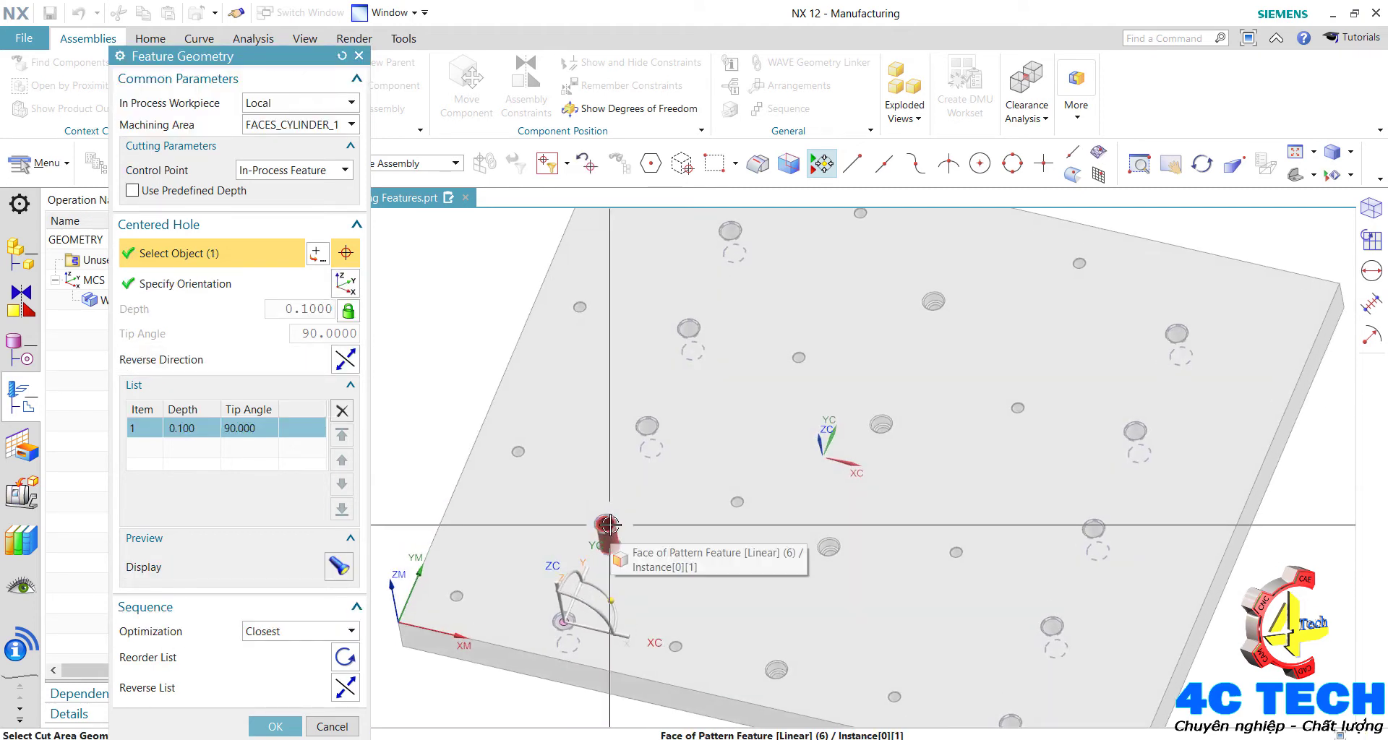
scroll(614, 517, "down", 3)
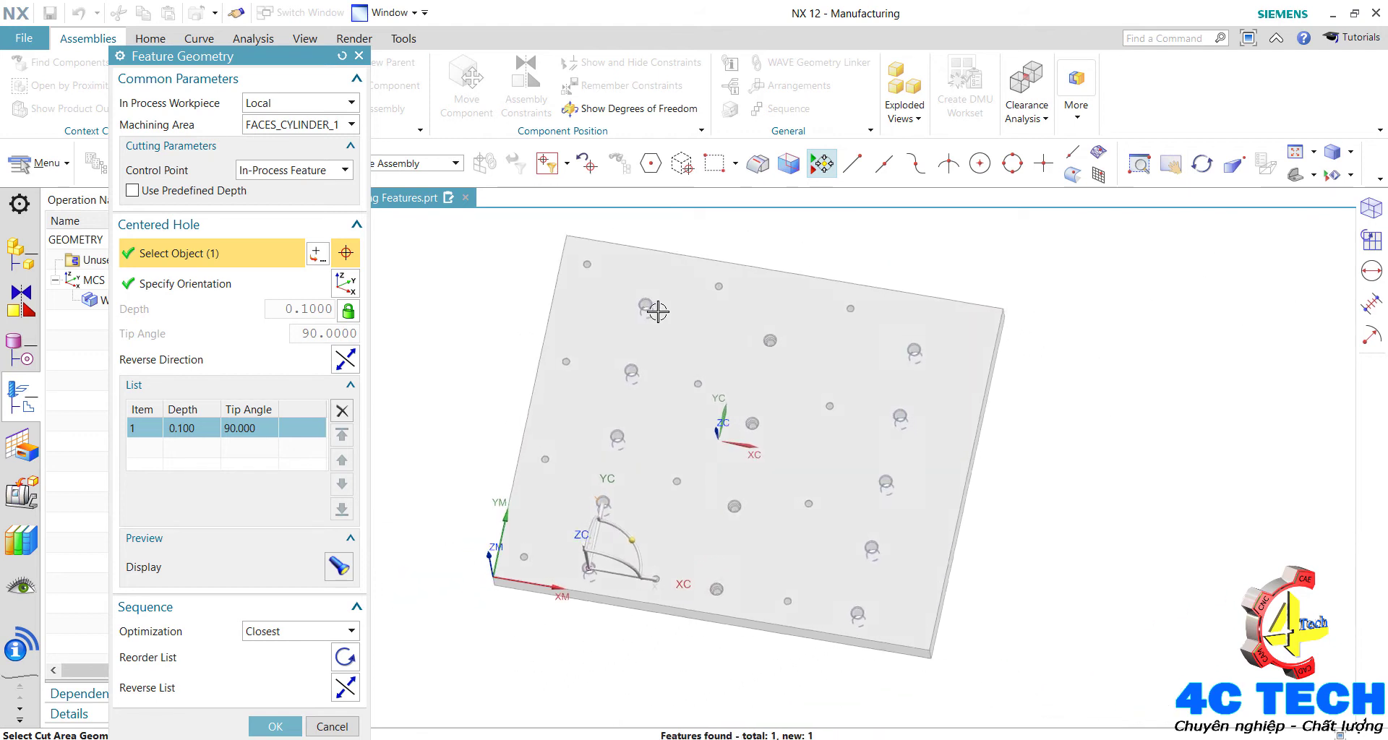
middle_click_drag(618, 508, 716, 203)
left_click(736, 170)
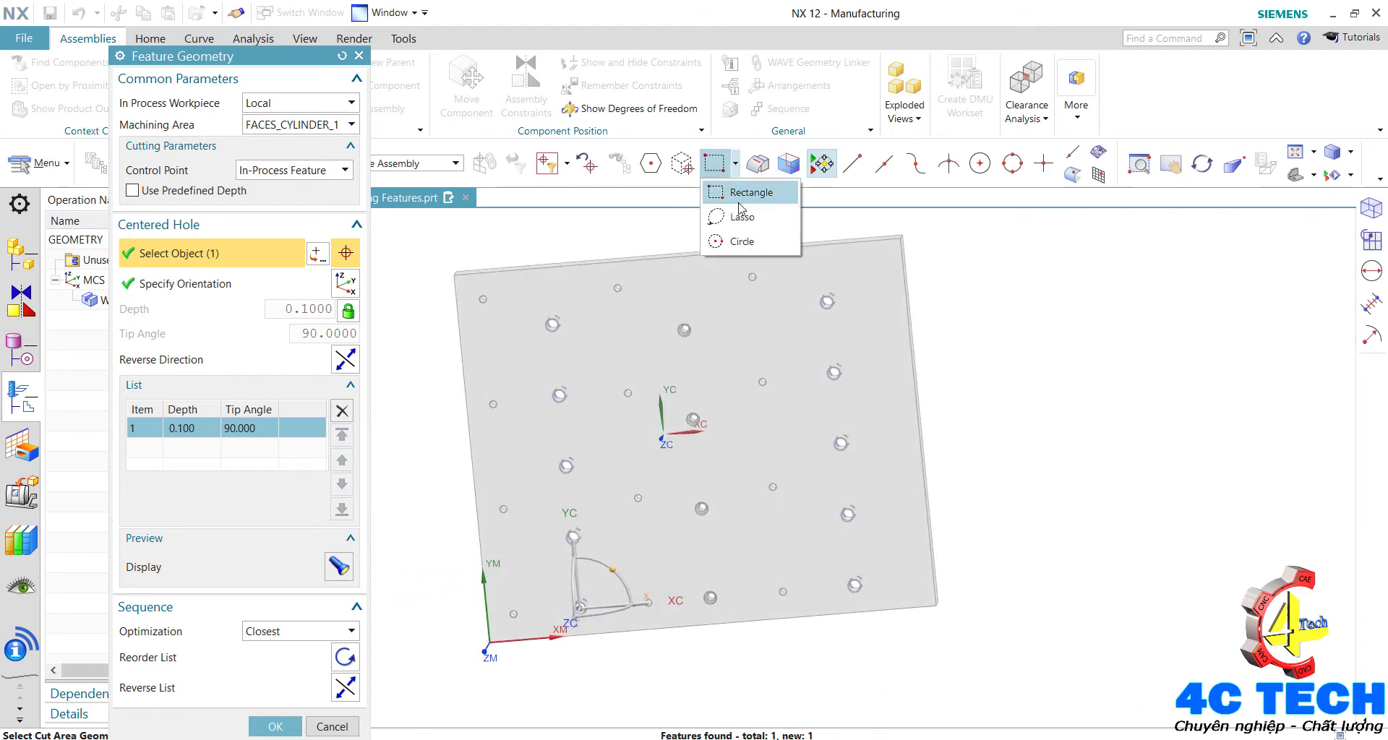
left_click(745, 221)
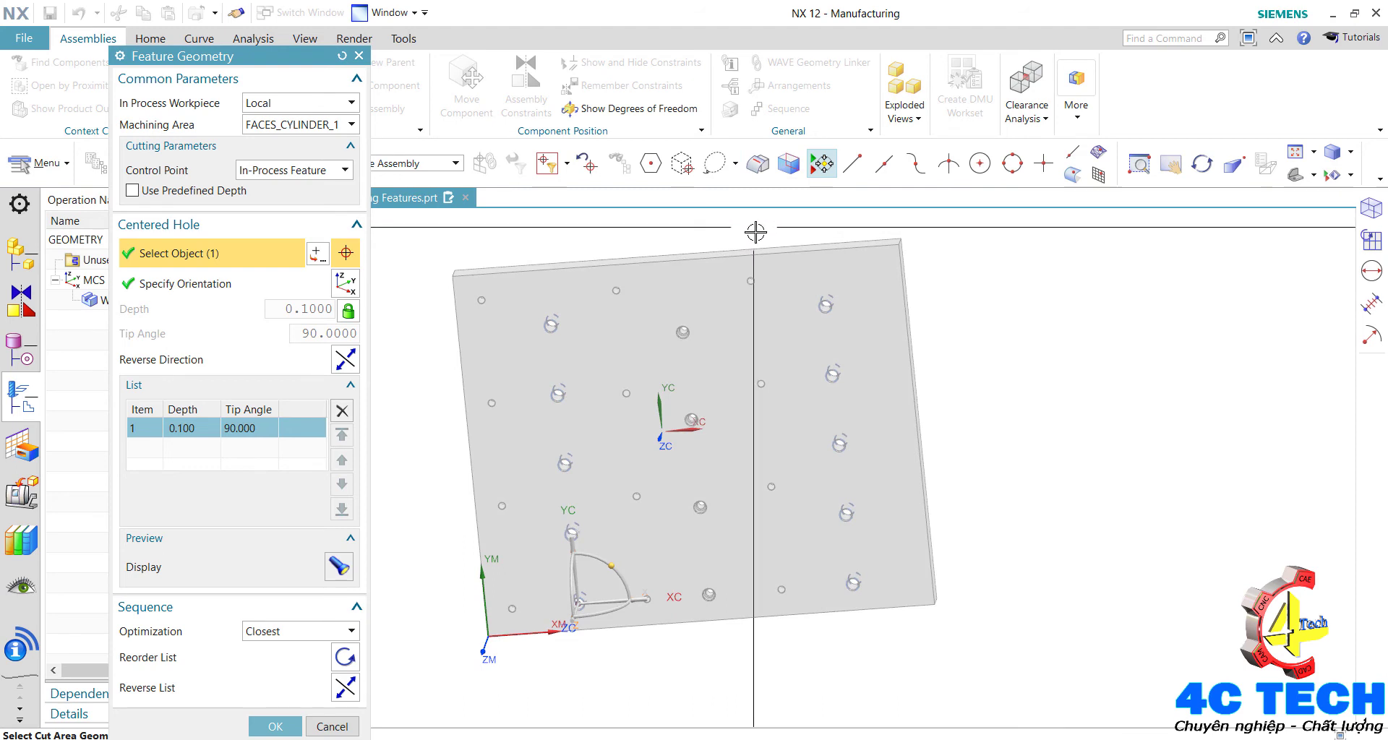
key("ctrl+alt+t")
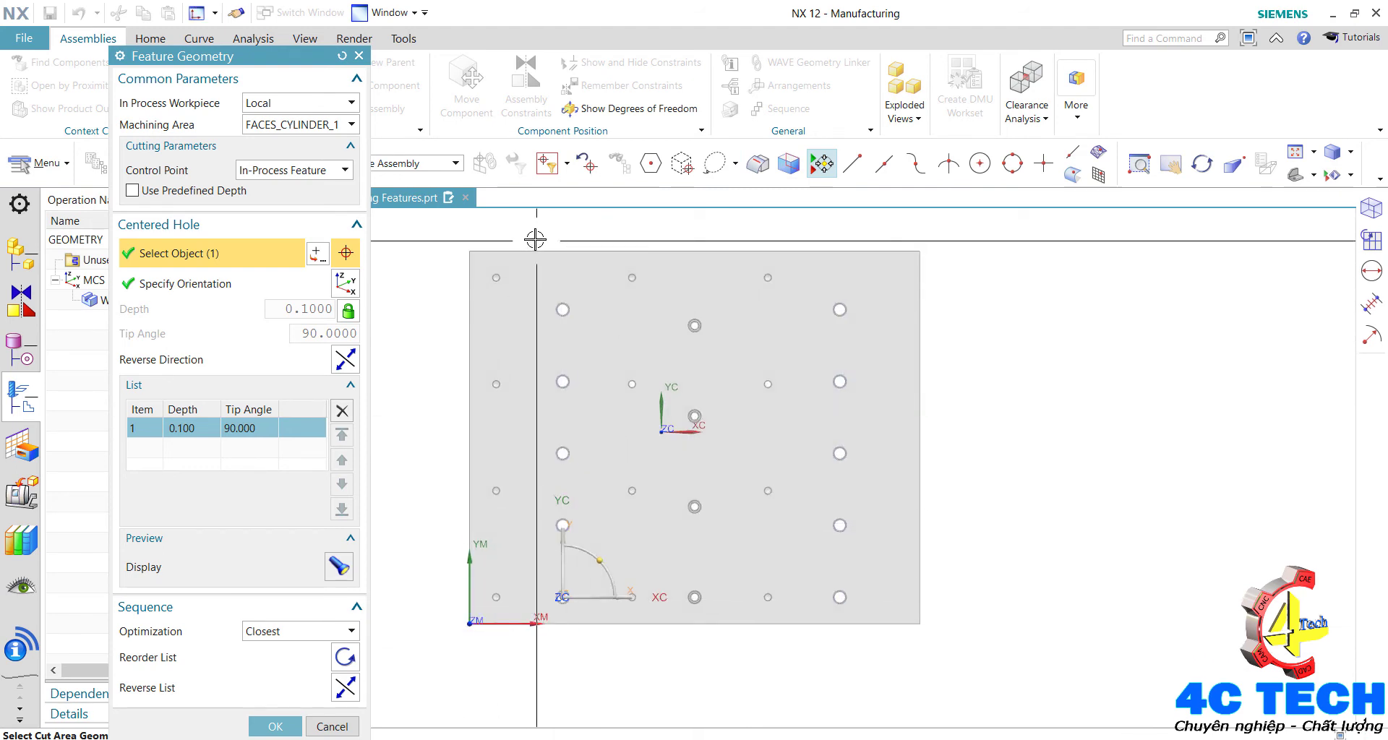
mouse_move(531, 355)
left_mouse_down()
mouse_move(609, 408)
mouse_move(657, 277)
mouse_move(667, 646)
mouse_move(731, 635)
mouse_move(753, 427)
mouse_move(747, 251)
mouse_move(801, 273)
mouse_move(791, 576)
mouse_move(824, 657)
mouse_move(883, 573)
mouse_move(856, 301)
mouse_move(782, 224)
mouse_move(723, 215)
left_mouse_up()
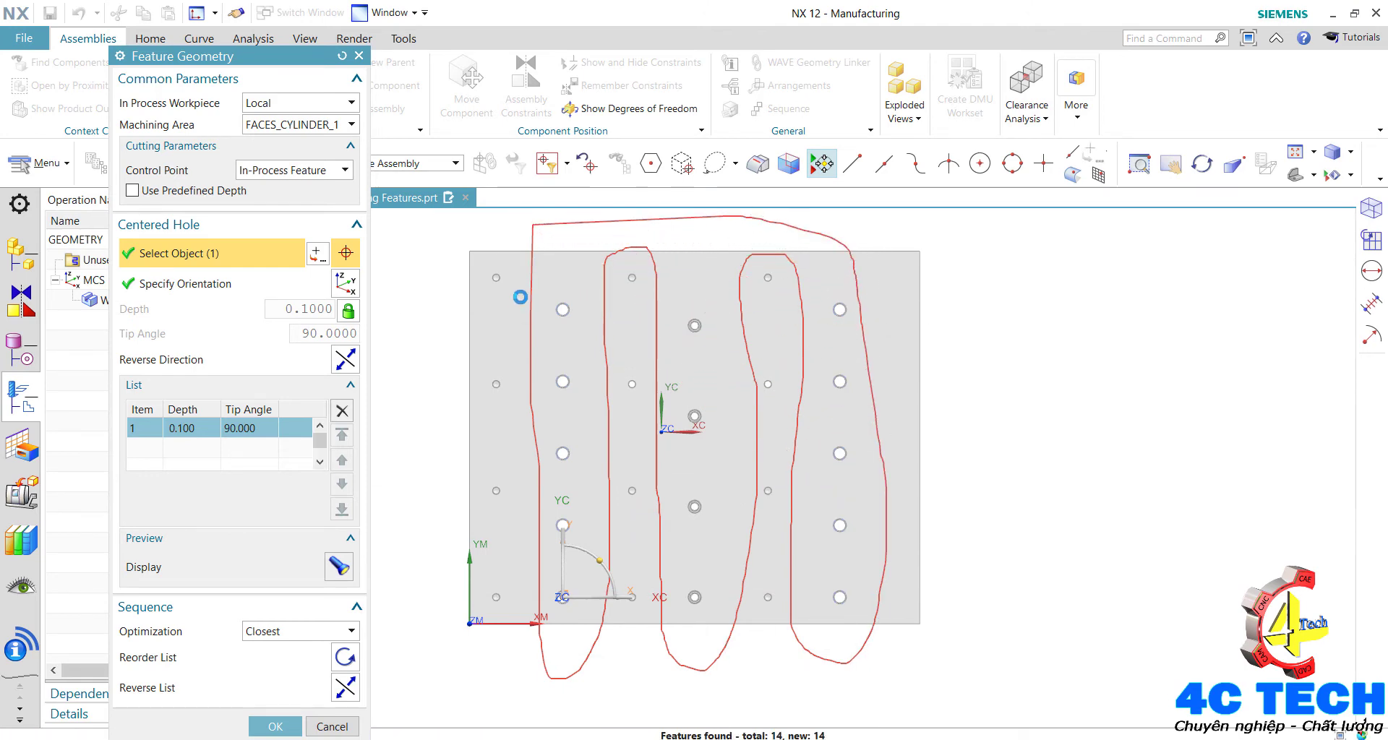
Fit the plate in an isometric view and make the hole depth user defined.
key("Home")
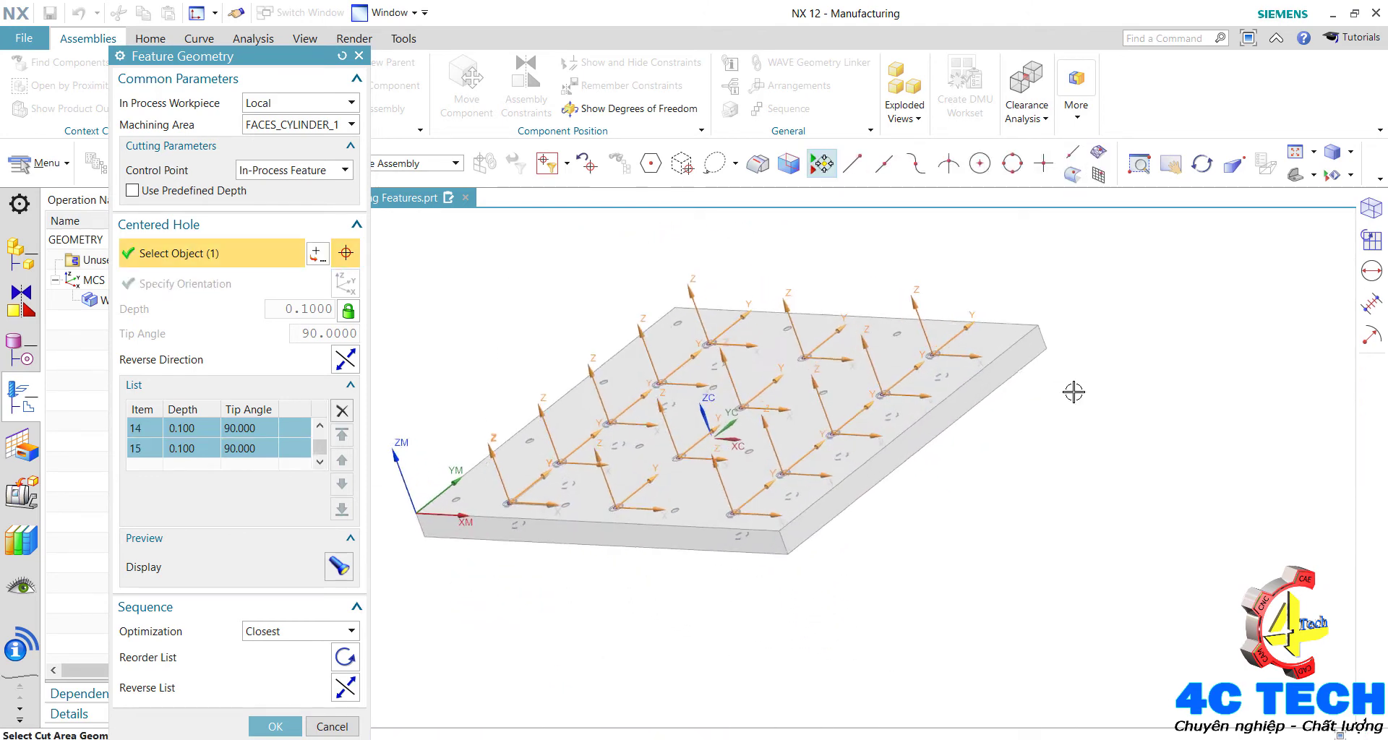
key("End")
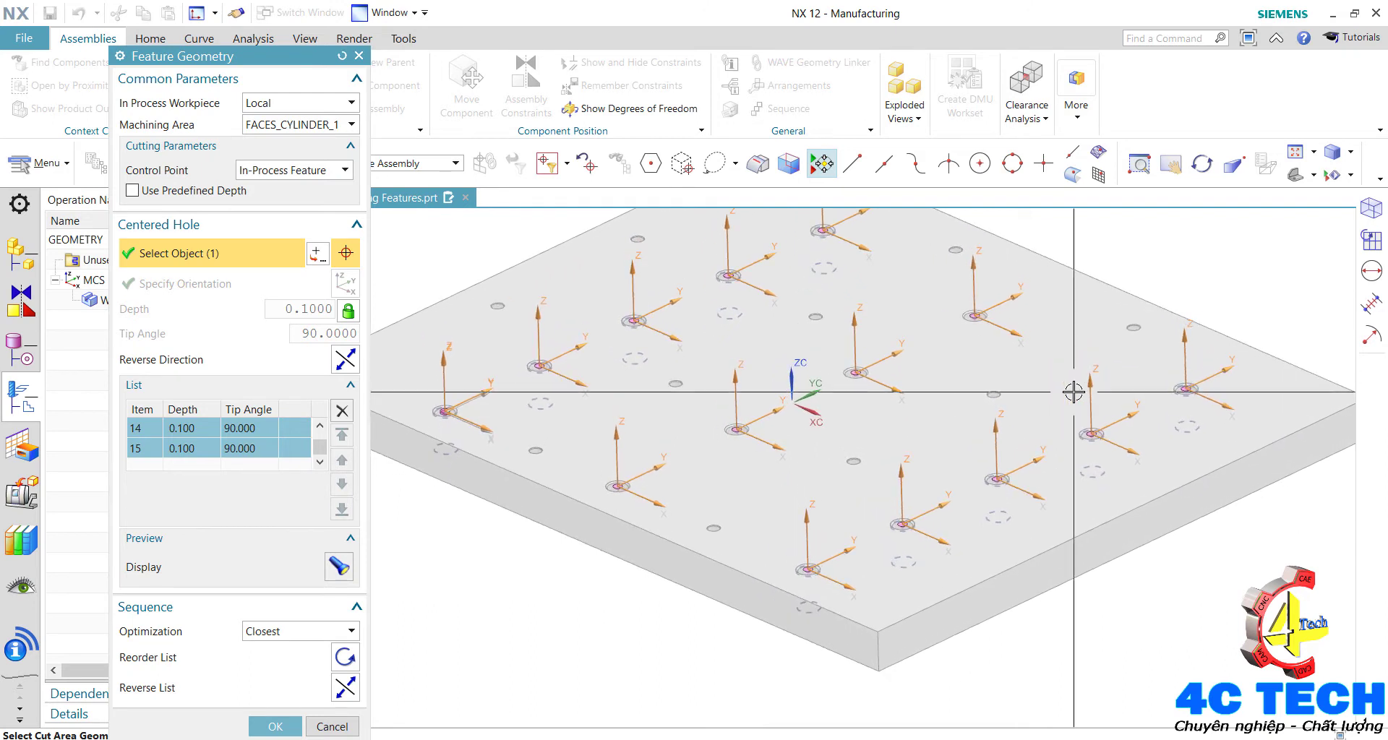
key("ctrl+f")
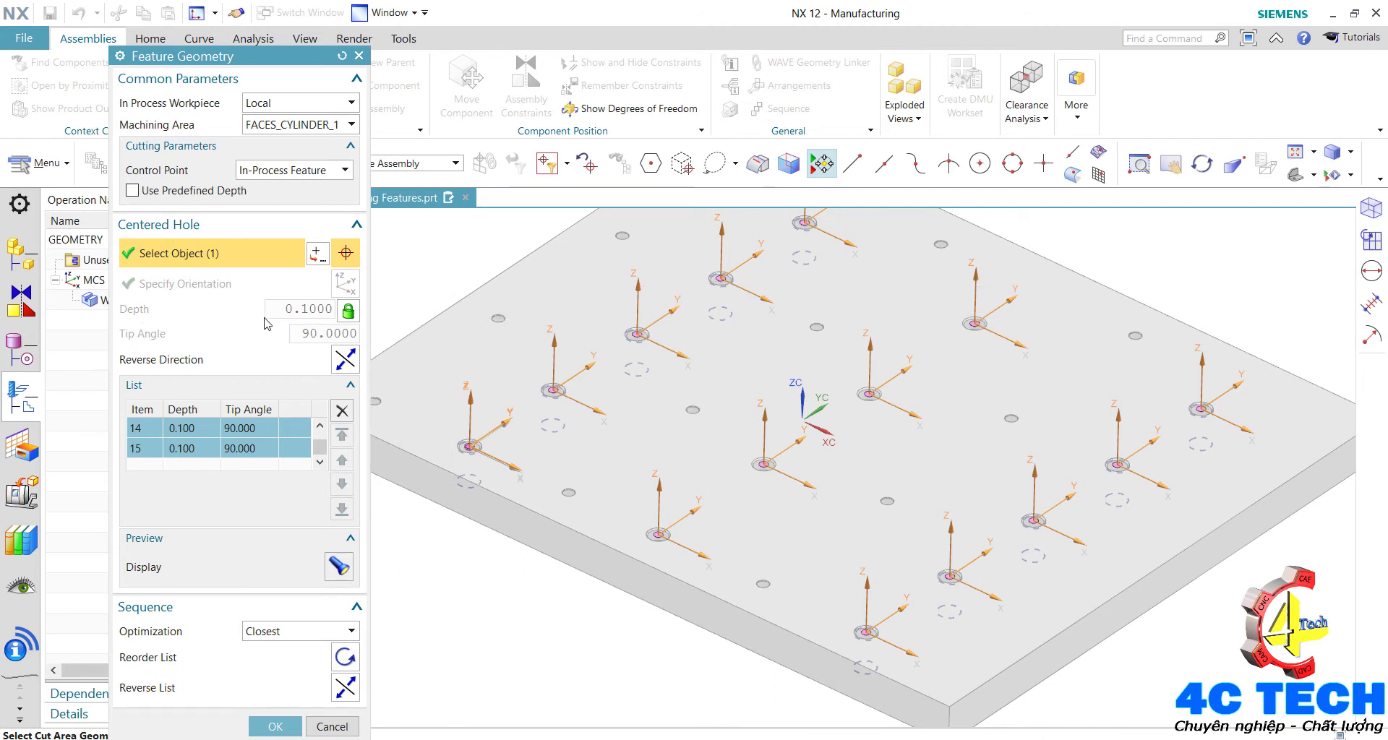
left_click(348, 311)
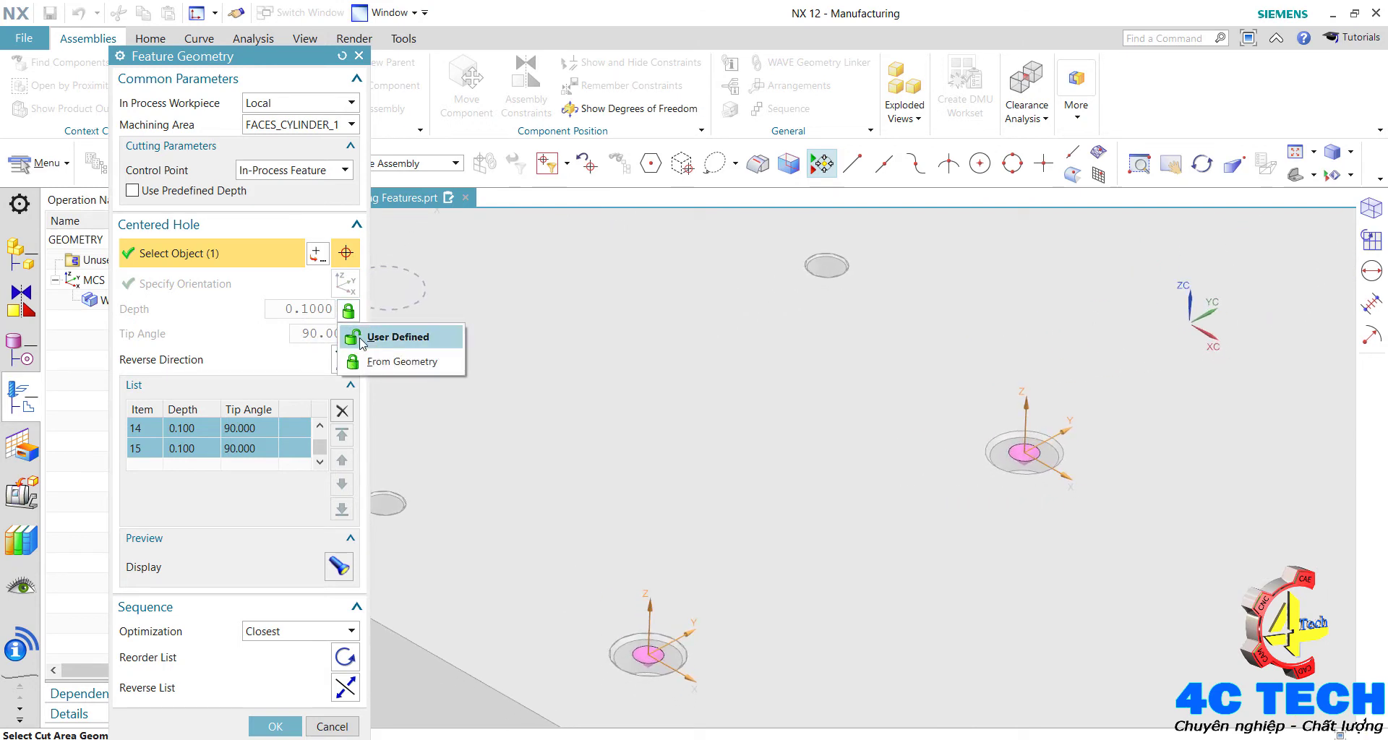
left_click(355, 337)
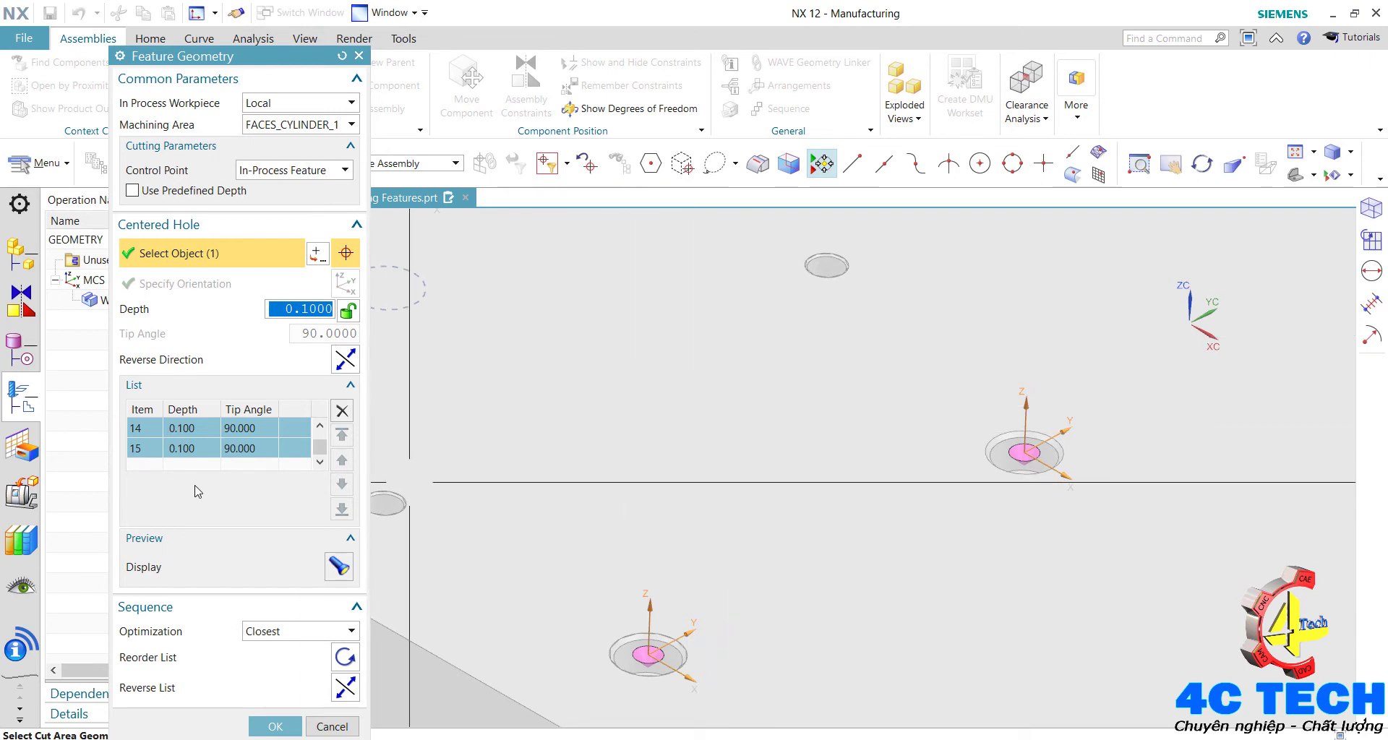
Set the depth of the fifteen listed holes to 0.2 and confirm the feature geometry.
middle_click_drag(774, 429, 774, 429)
type("0.2")
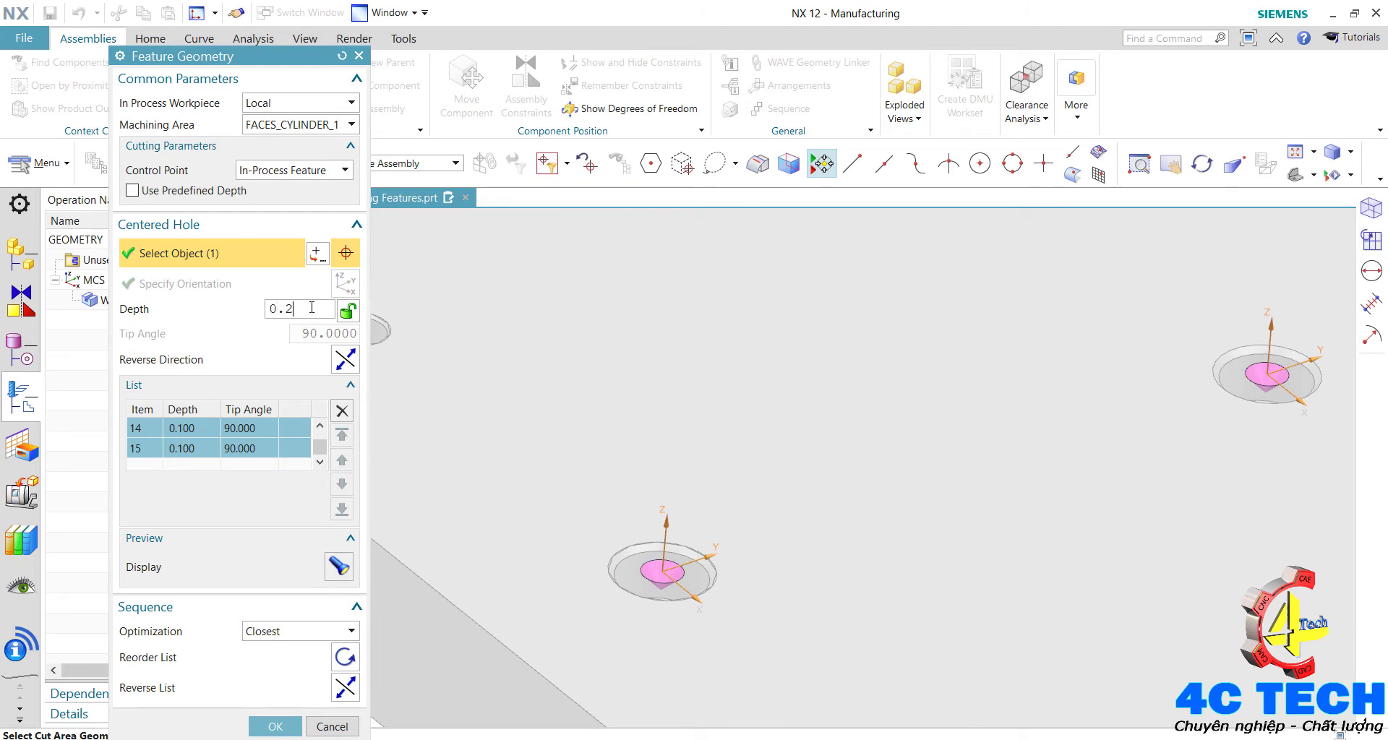
type("8")
key("Return")
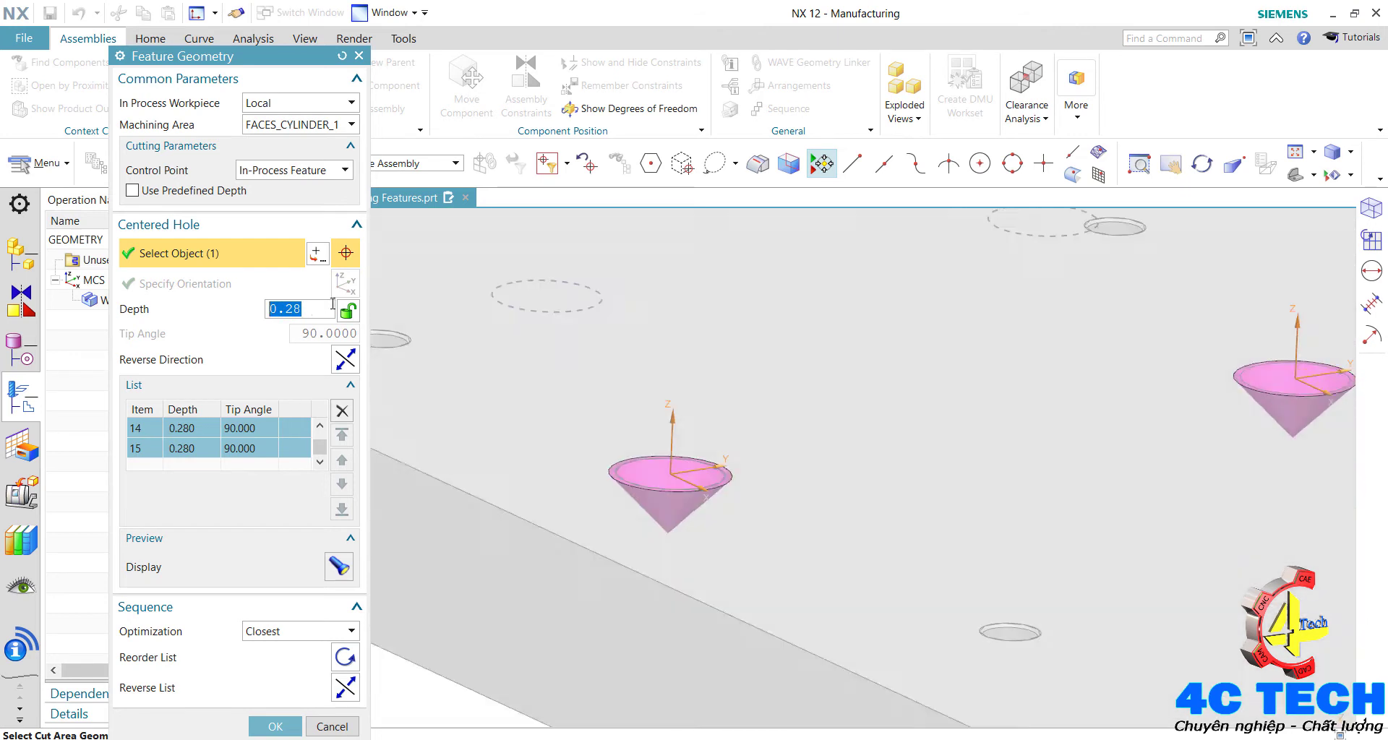
key("F8")
type("0.25")
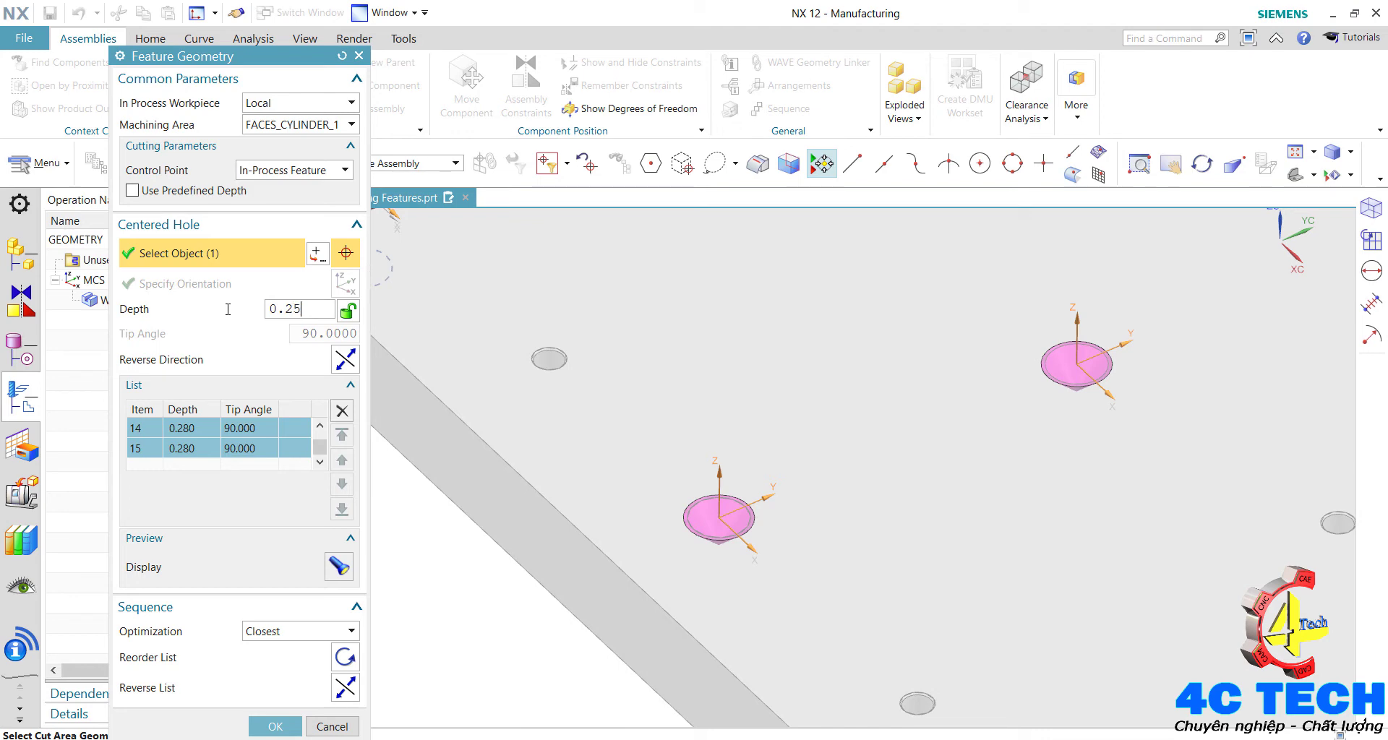
key("BackSpace")
key("Return")
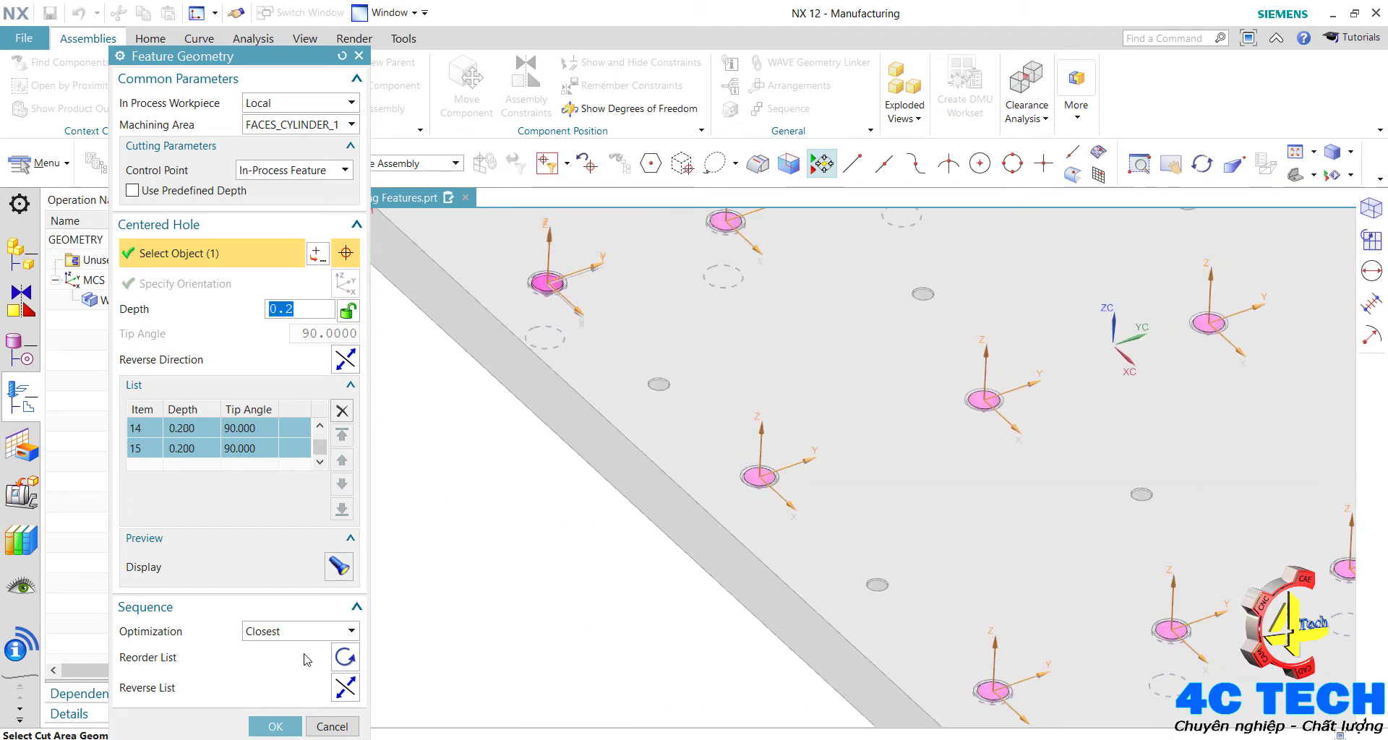
left_click(286, 727)
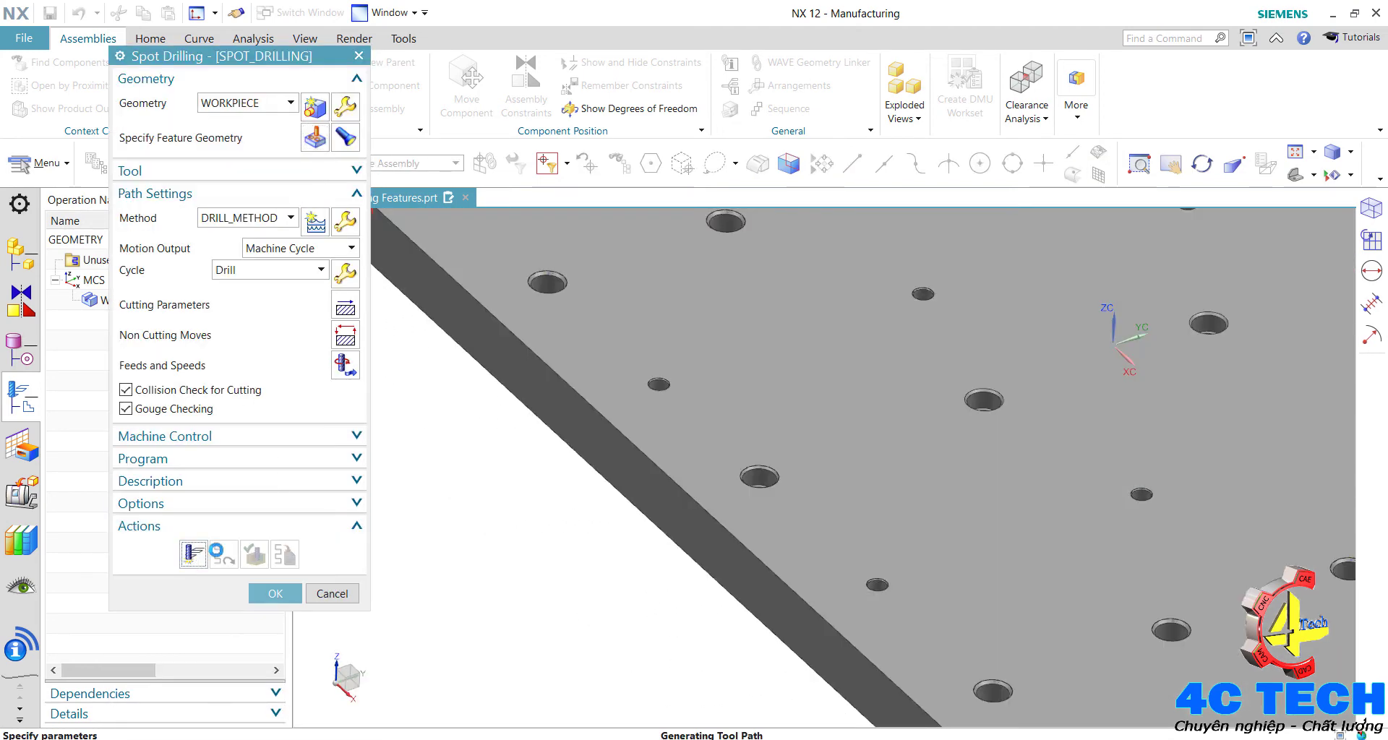
Generate the spot-drilling toolpath, review it zoomed out, and reopen the hole feature geometry.
left_click(188, 552)
scroll(834, 442, "down", 5)
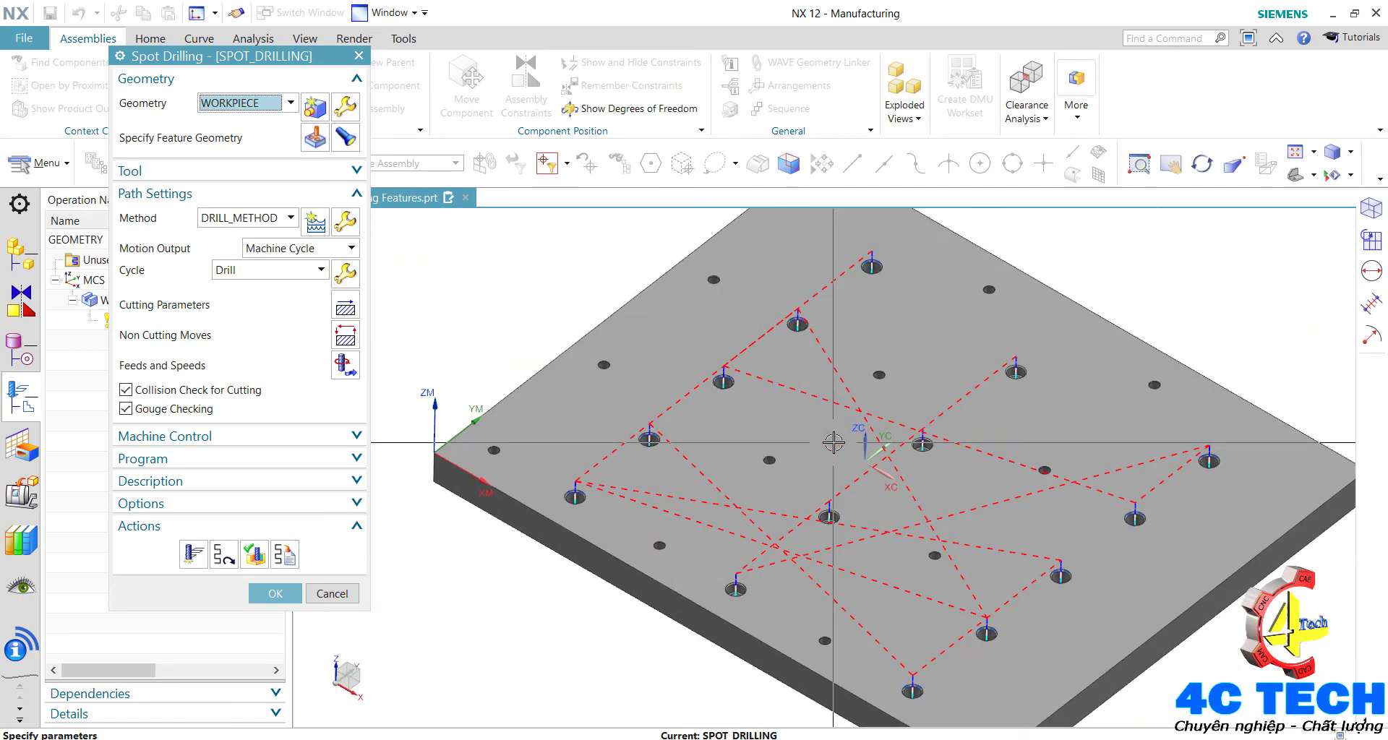
scroll(810, 443, "up", 2)
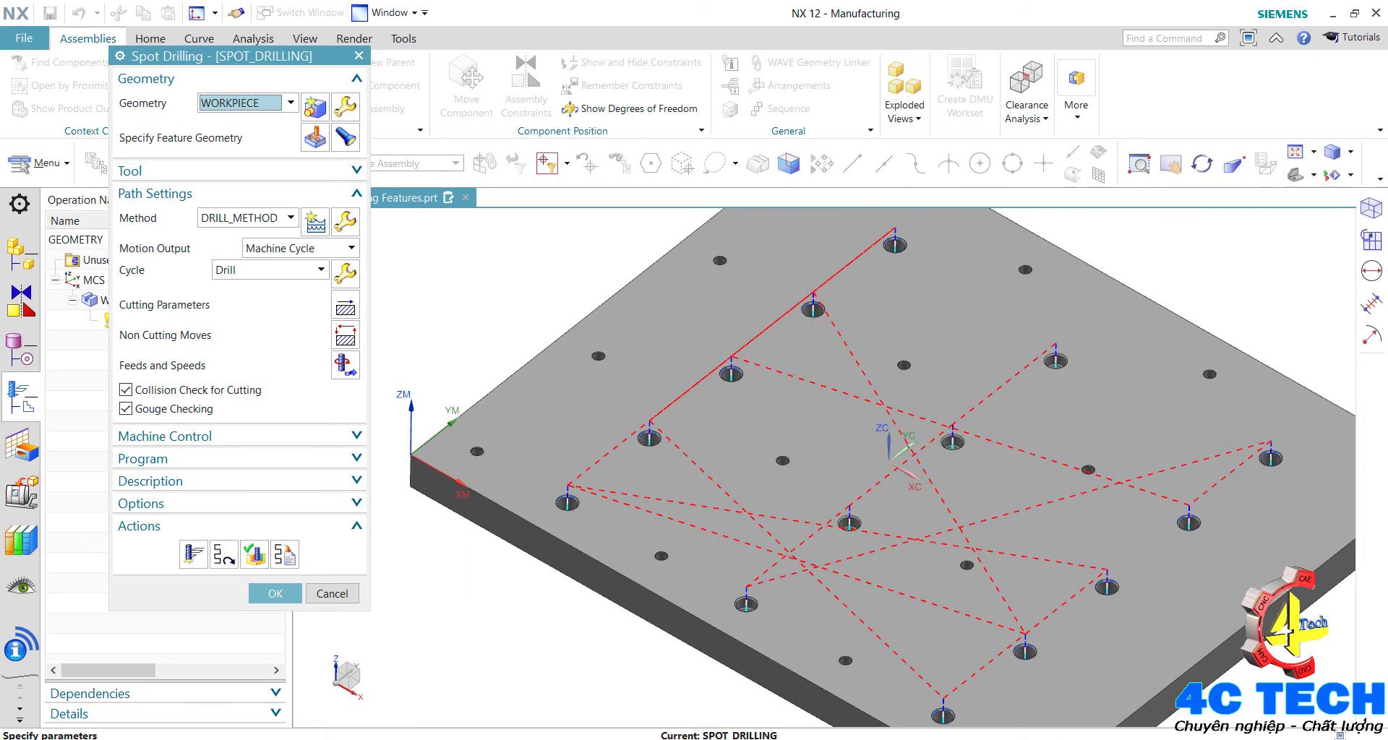
left_click(313, 137)
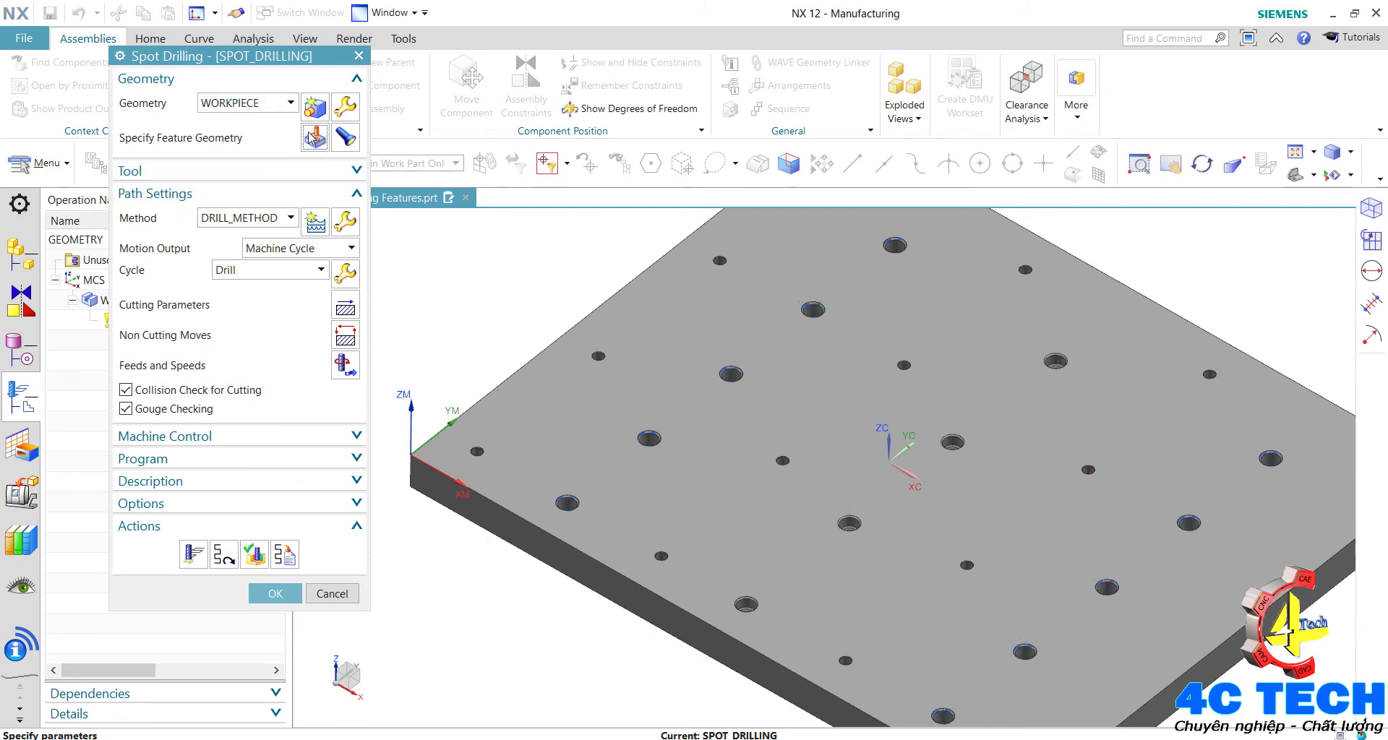
Reorder the 15 holes with Closest sequence optimization and regenerate the spot-drilling toolpath.
scroll(372, 612, "down", 2)
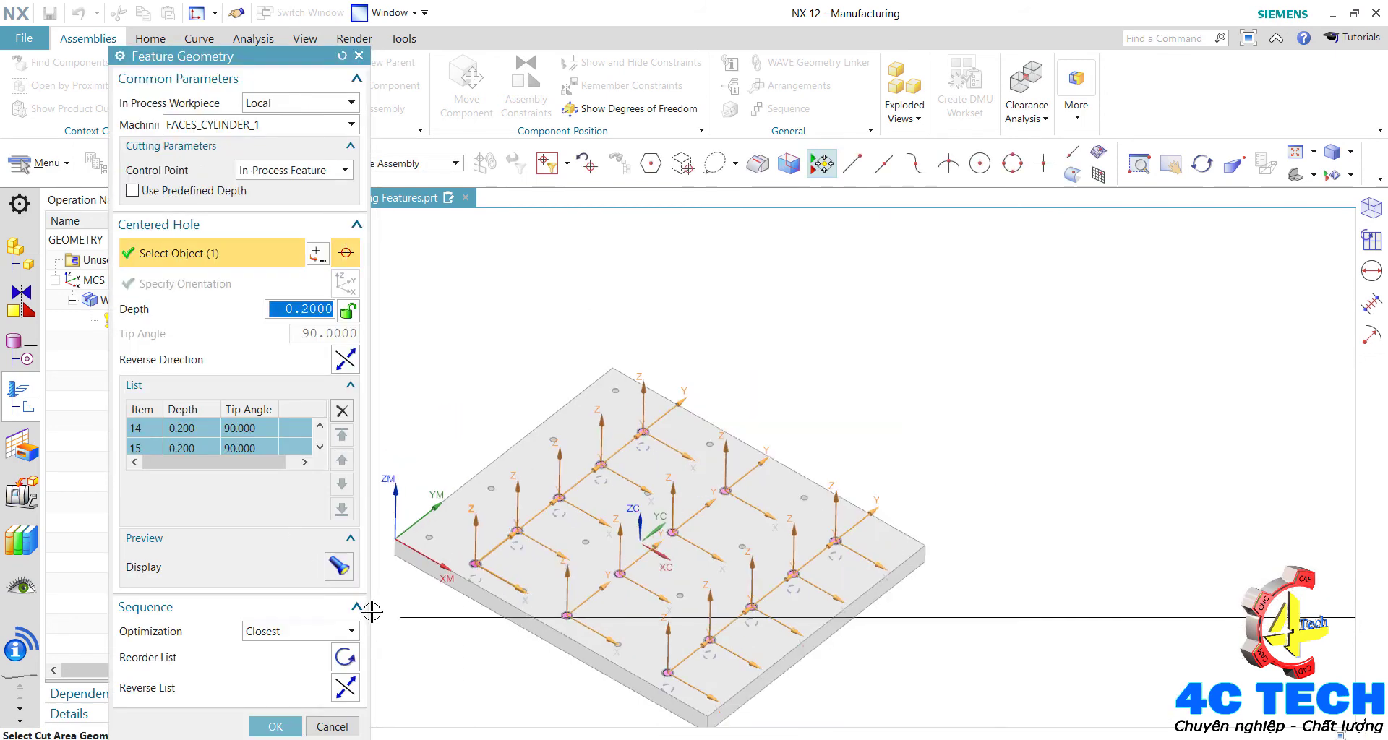
left_click(347, 632)
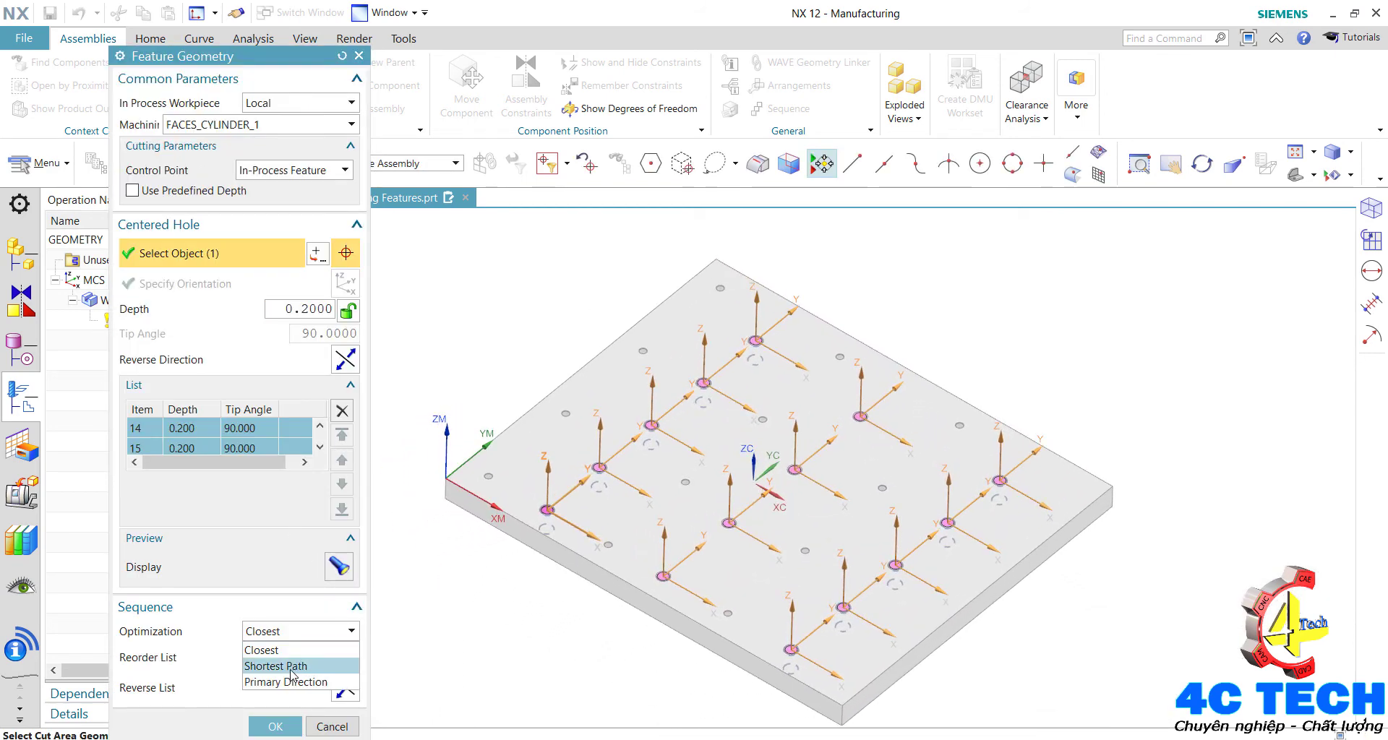
left_click(290, 666)
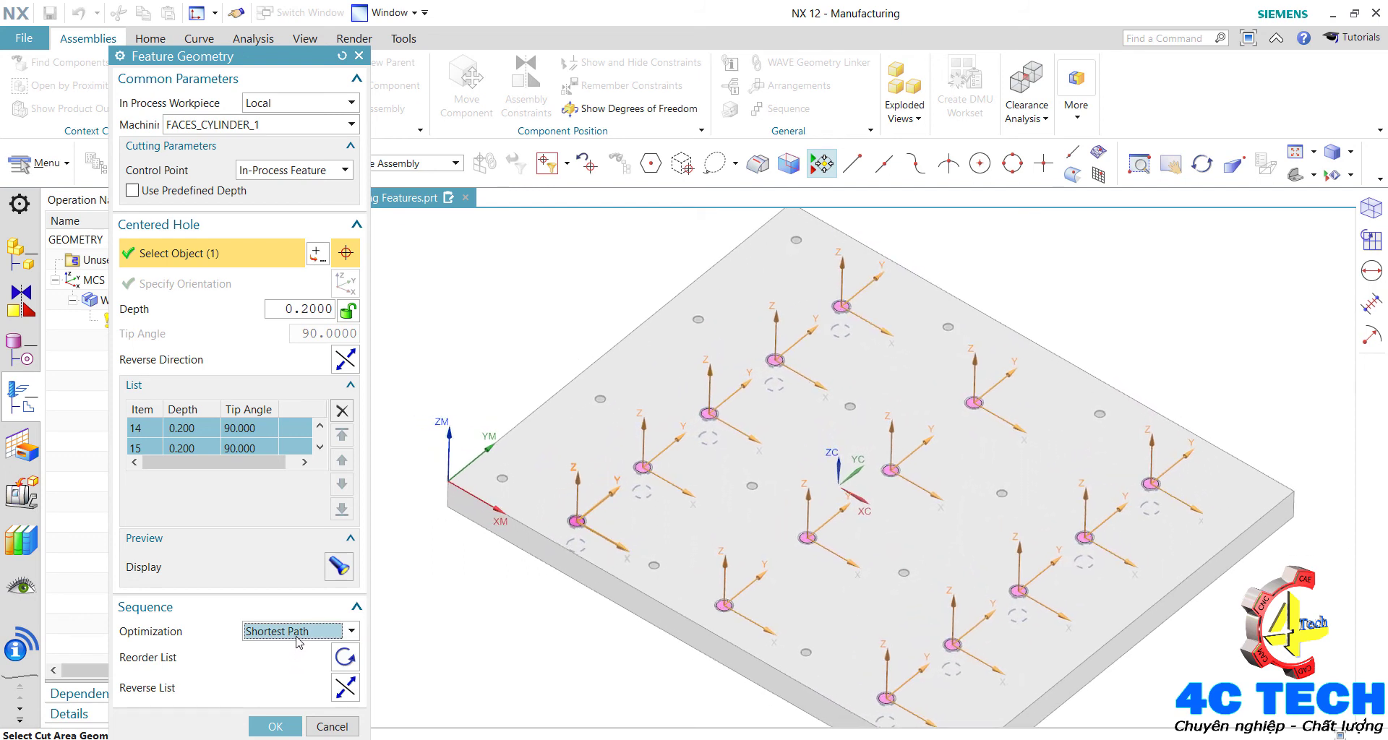
left_click(300, 633)
left_click(291, 652)
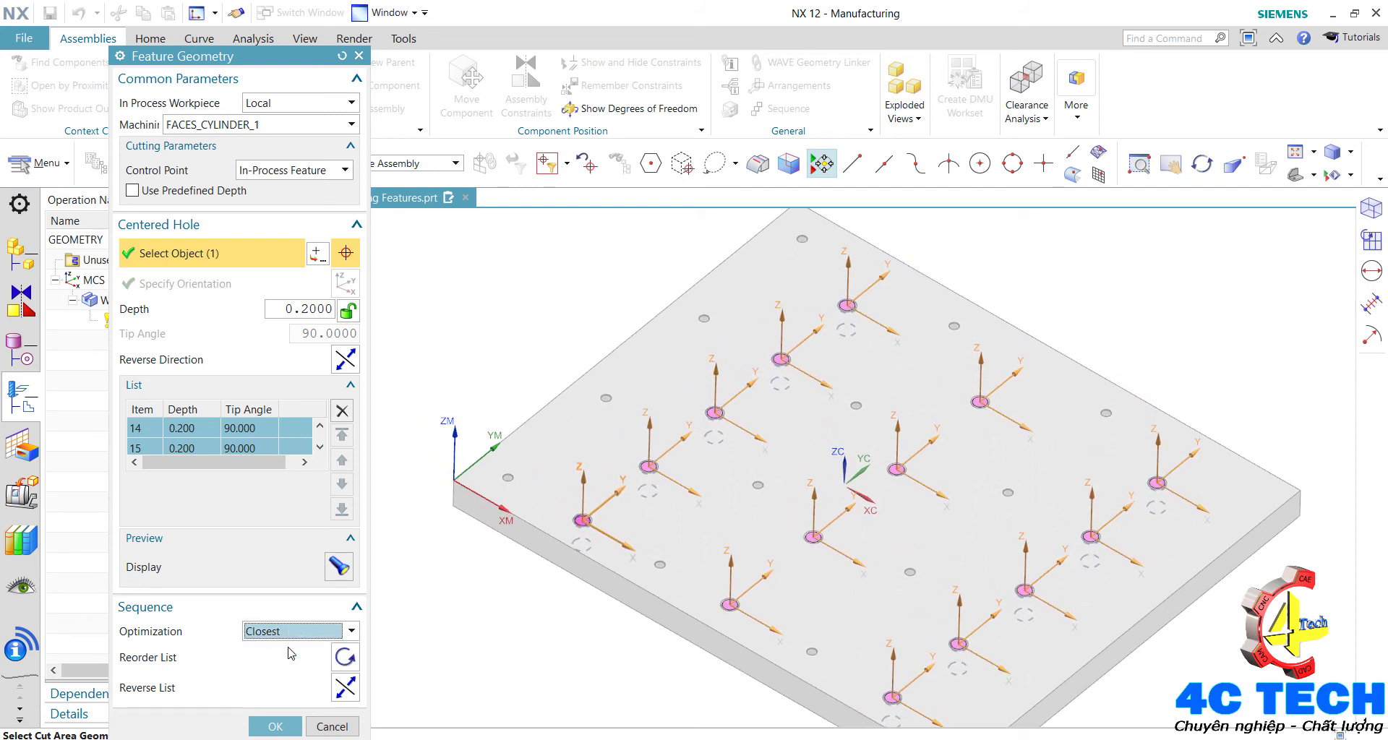
left_click(347, 659)
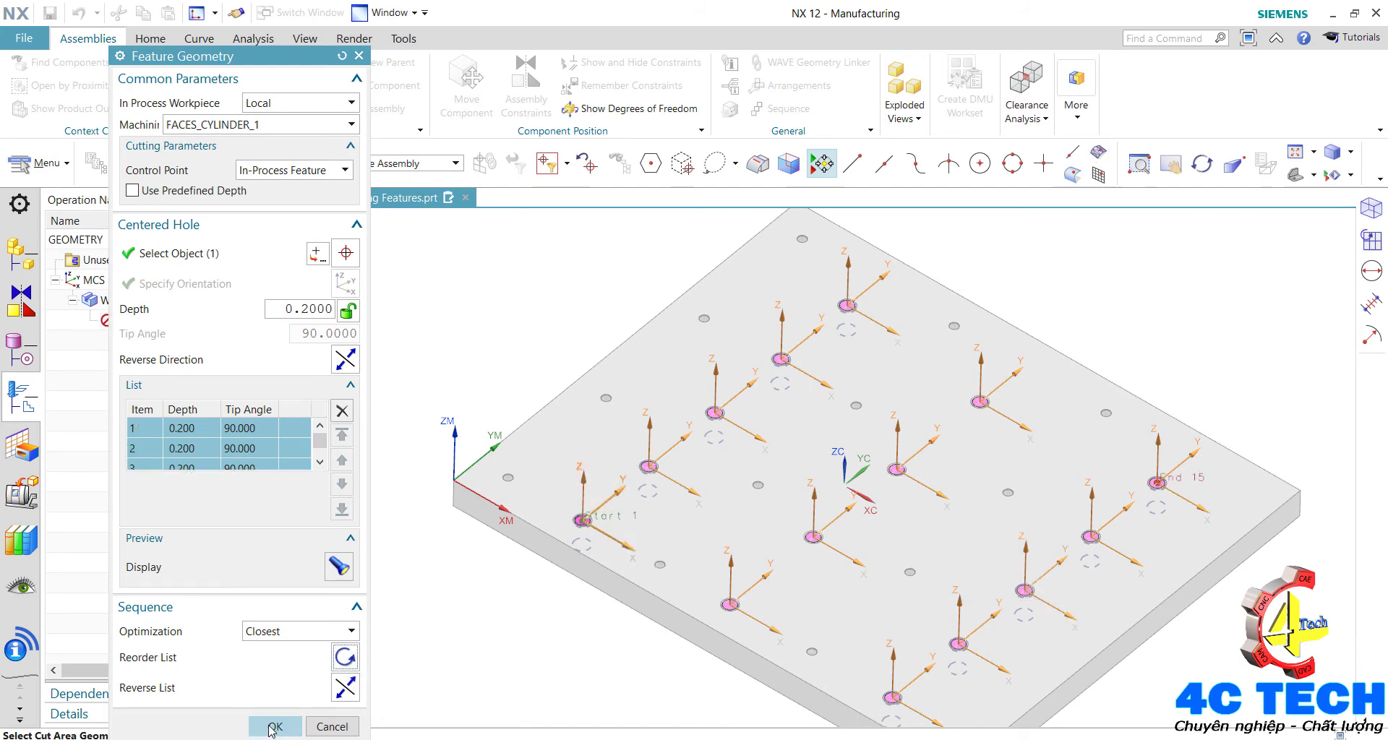
left_click(271, 727)
left_click(193, 555)
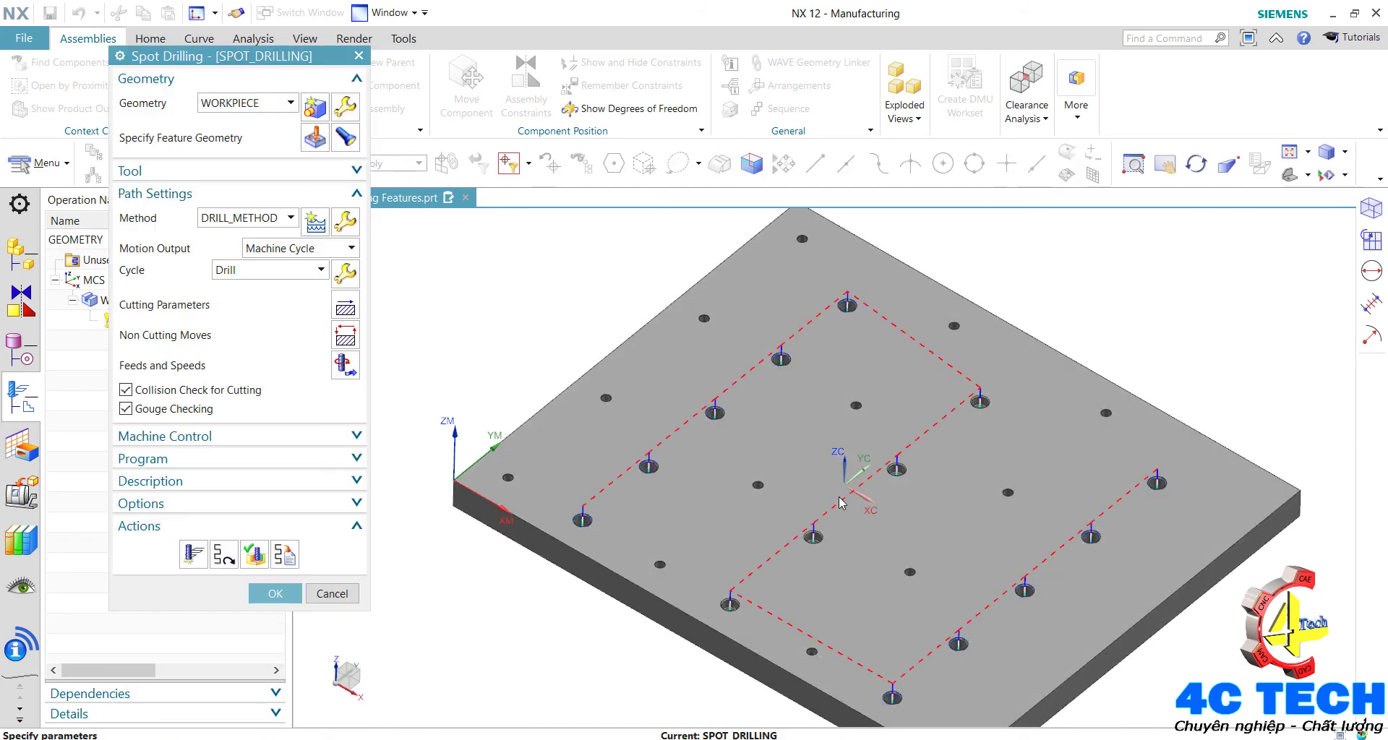
Replay the reordered toolpath, playing and pausing the tool motion between the holes.
scroll(839, 500, "up", 2)
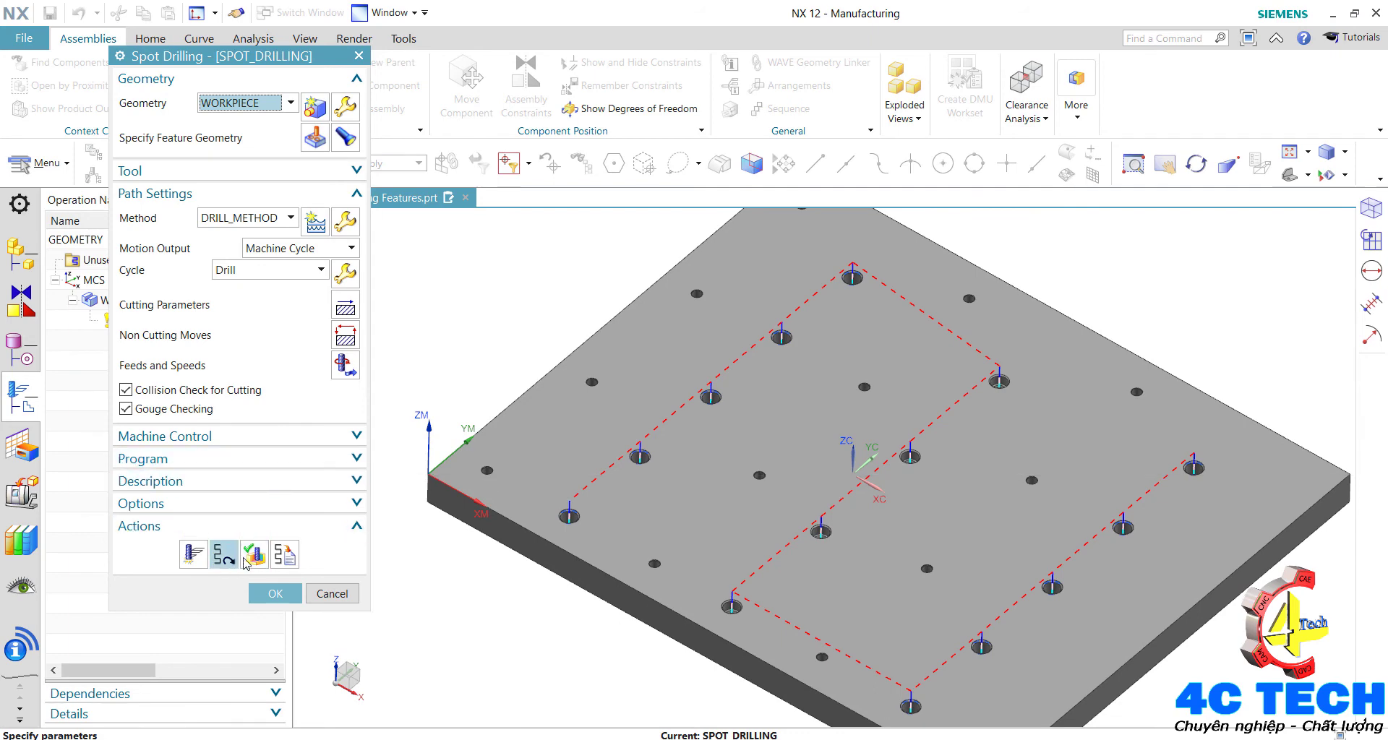
left_click(253, 555)
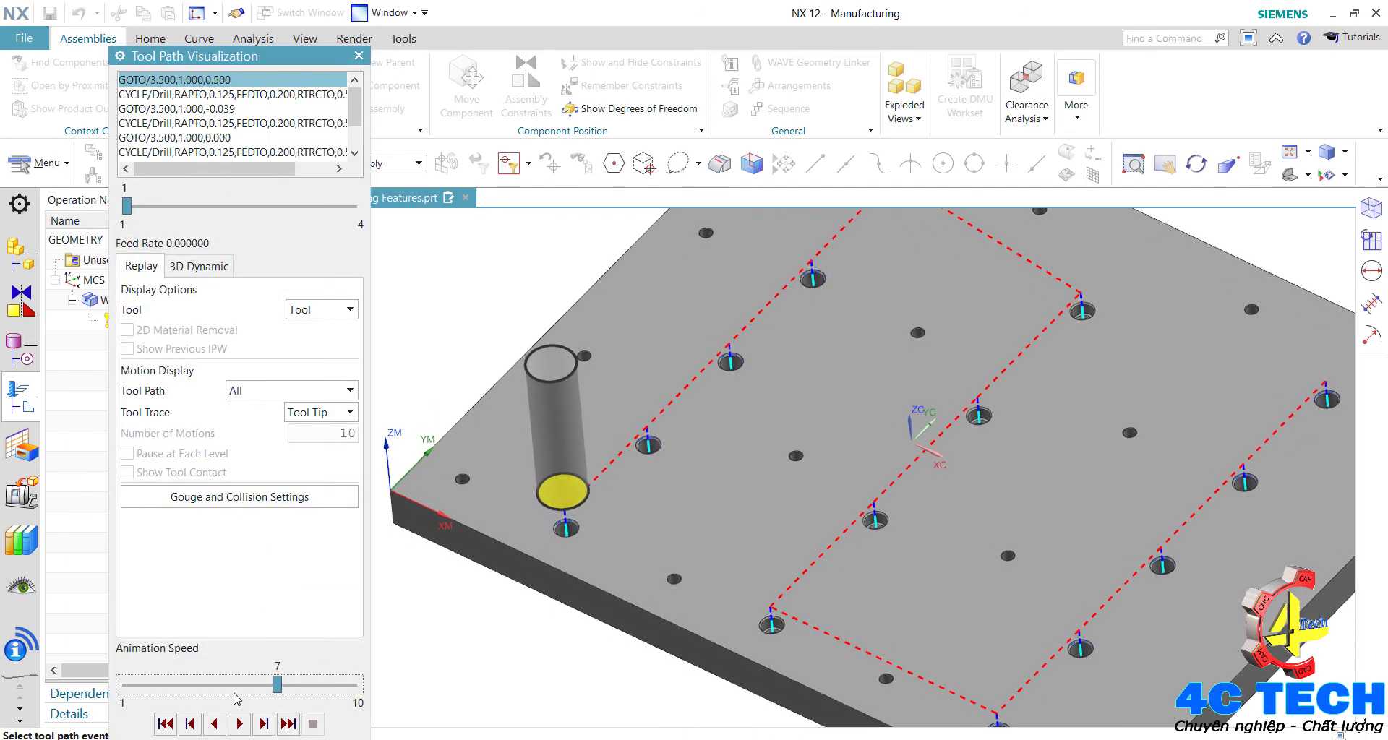
left_click(239, 724)
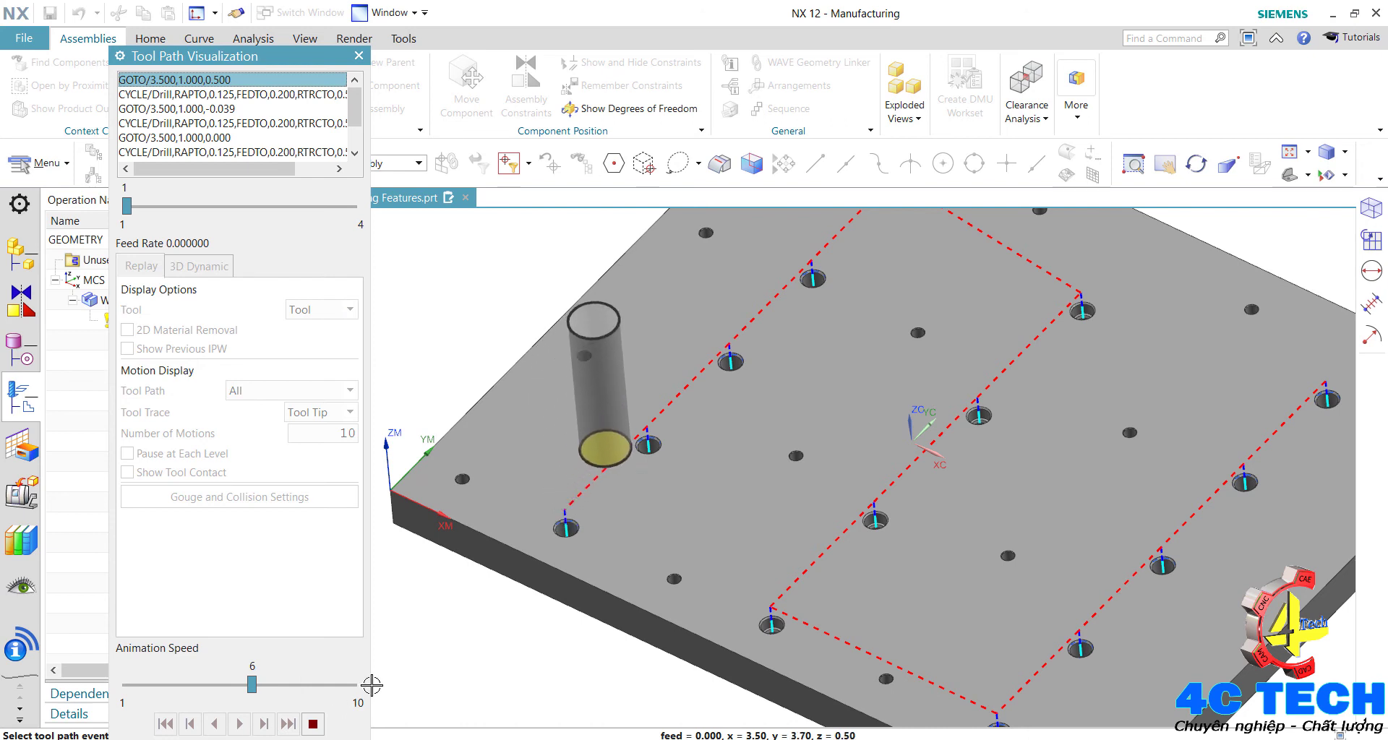
left_click(312, 724)
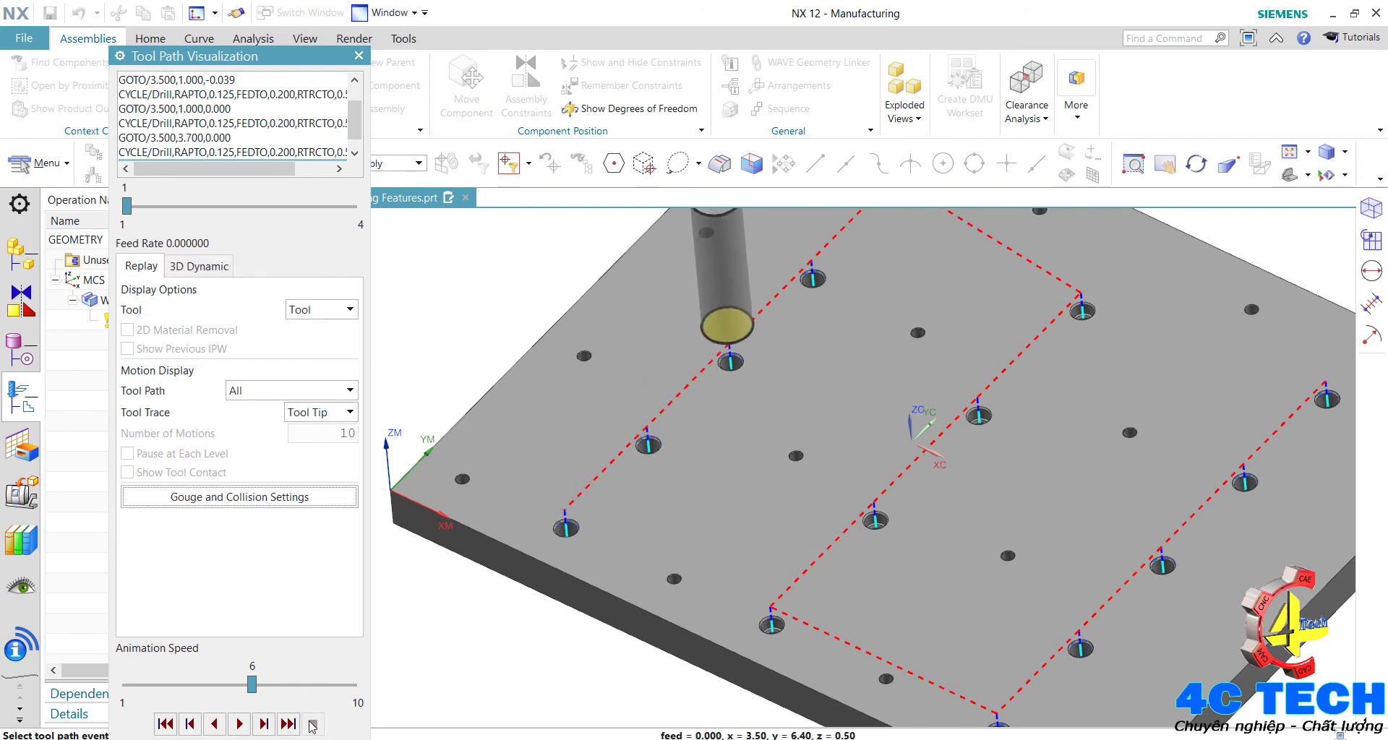
left_click(288, 724)
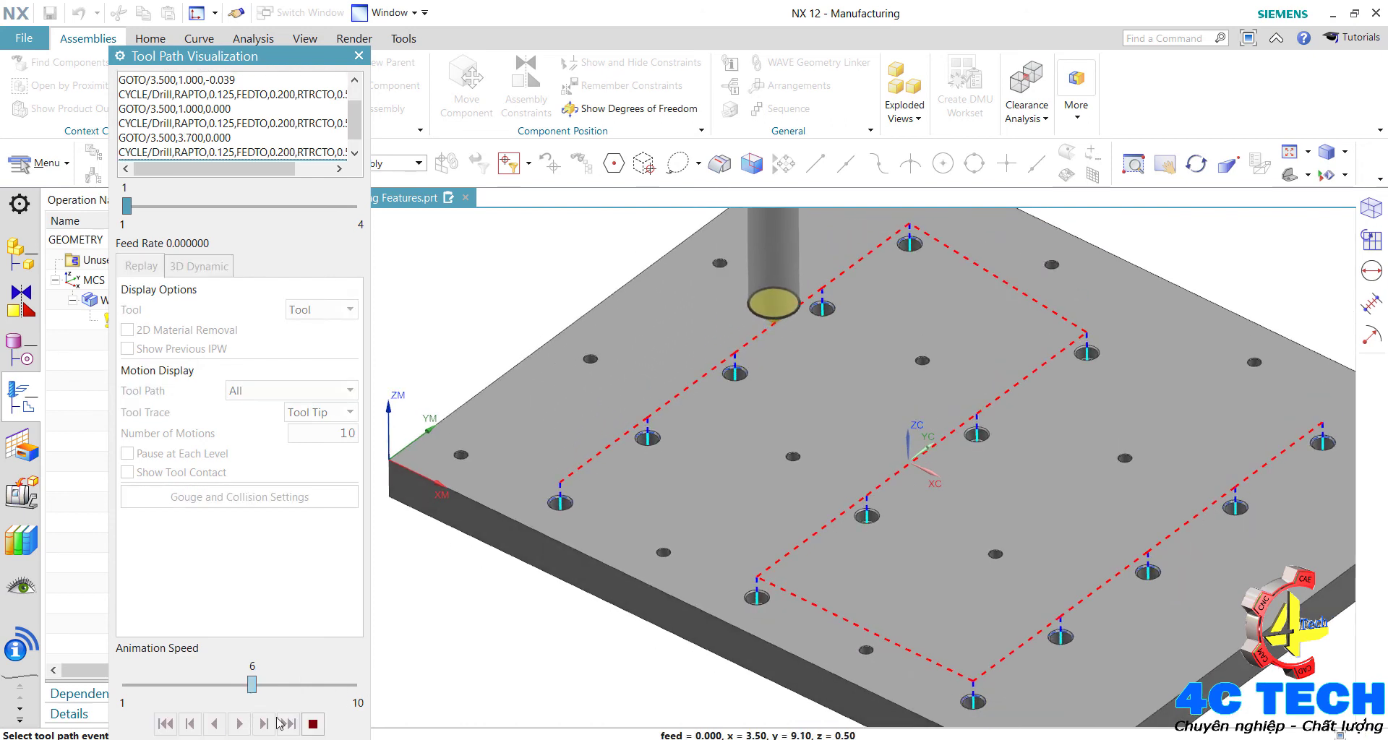
left_click(315, 727)
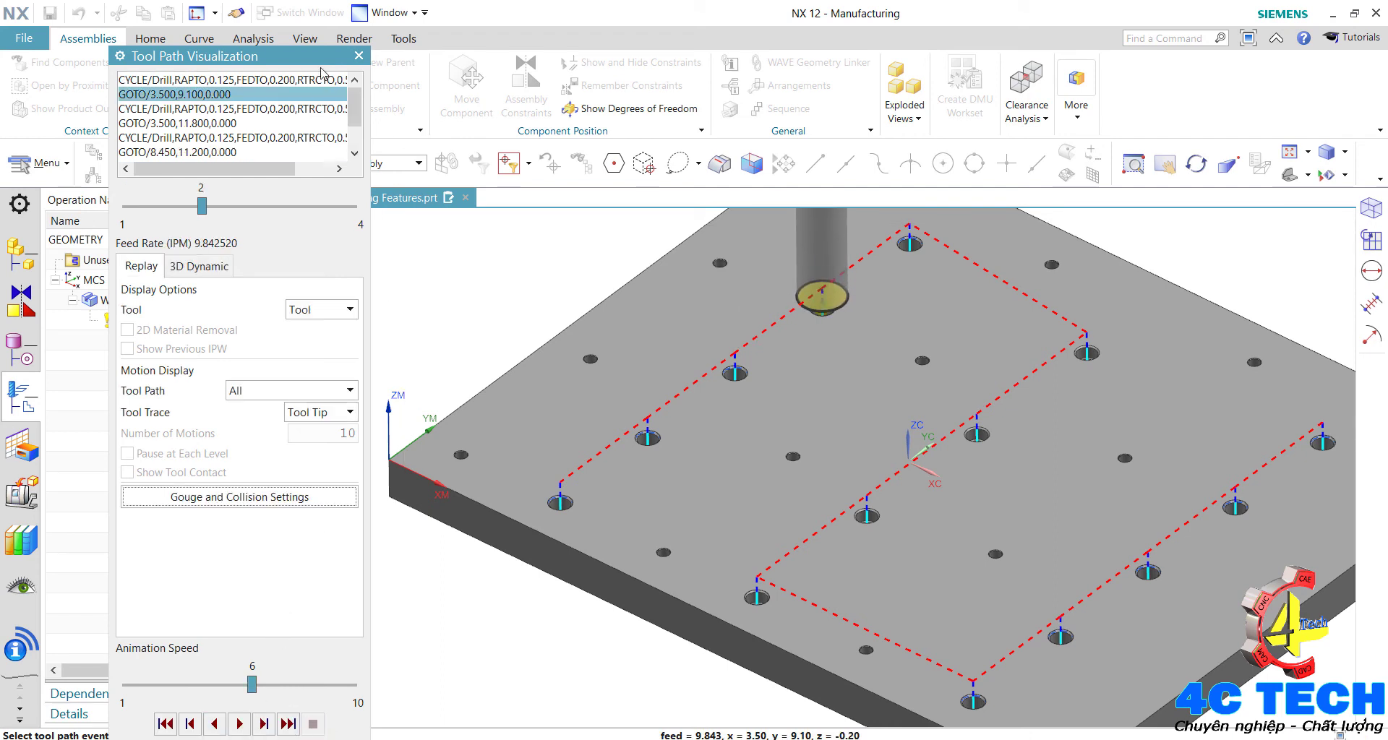
left_click_drag(314, 58, 293, 20)
Keep the Drill cycle, switch the tool to 0.281_DRILL, and regenerate the toolpath.
left_click(253, 718)
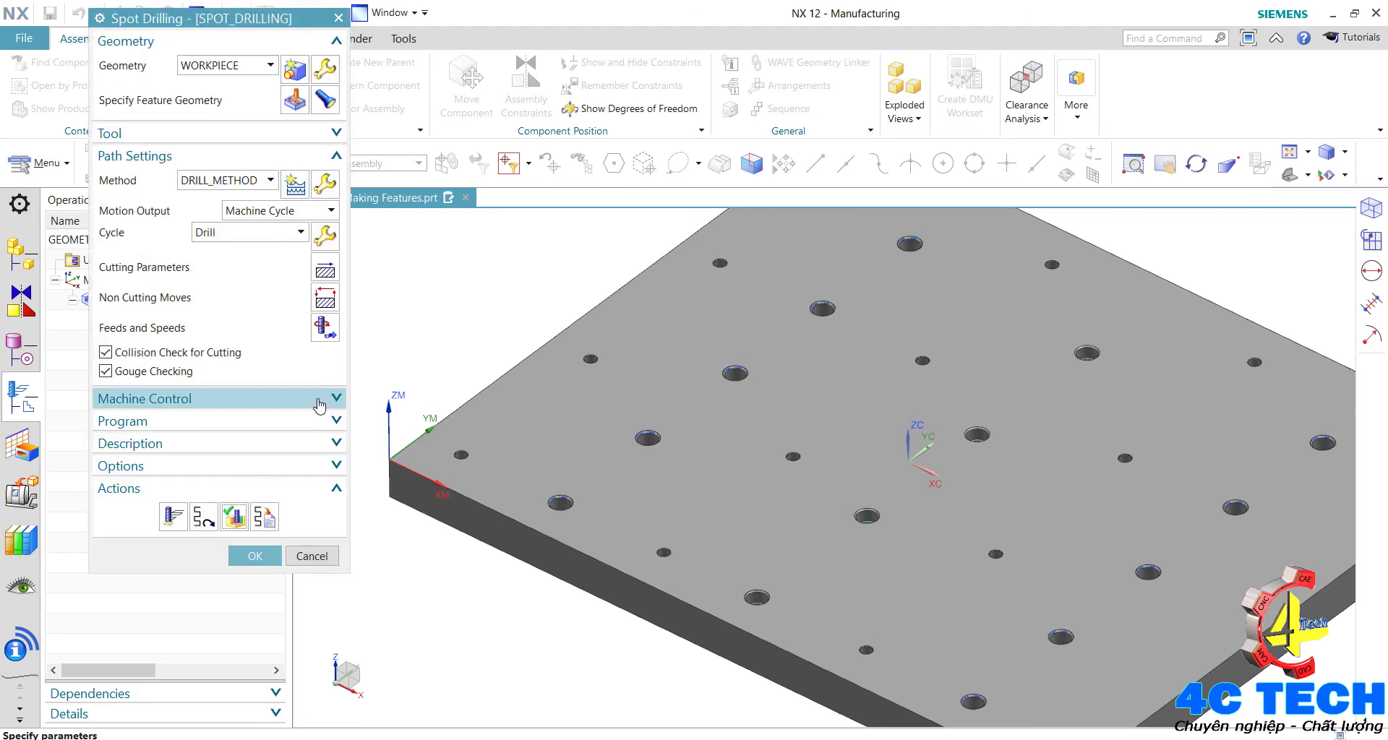
left_click(248, 232)
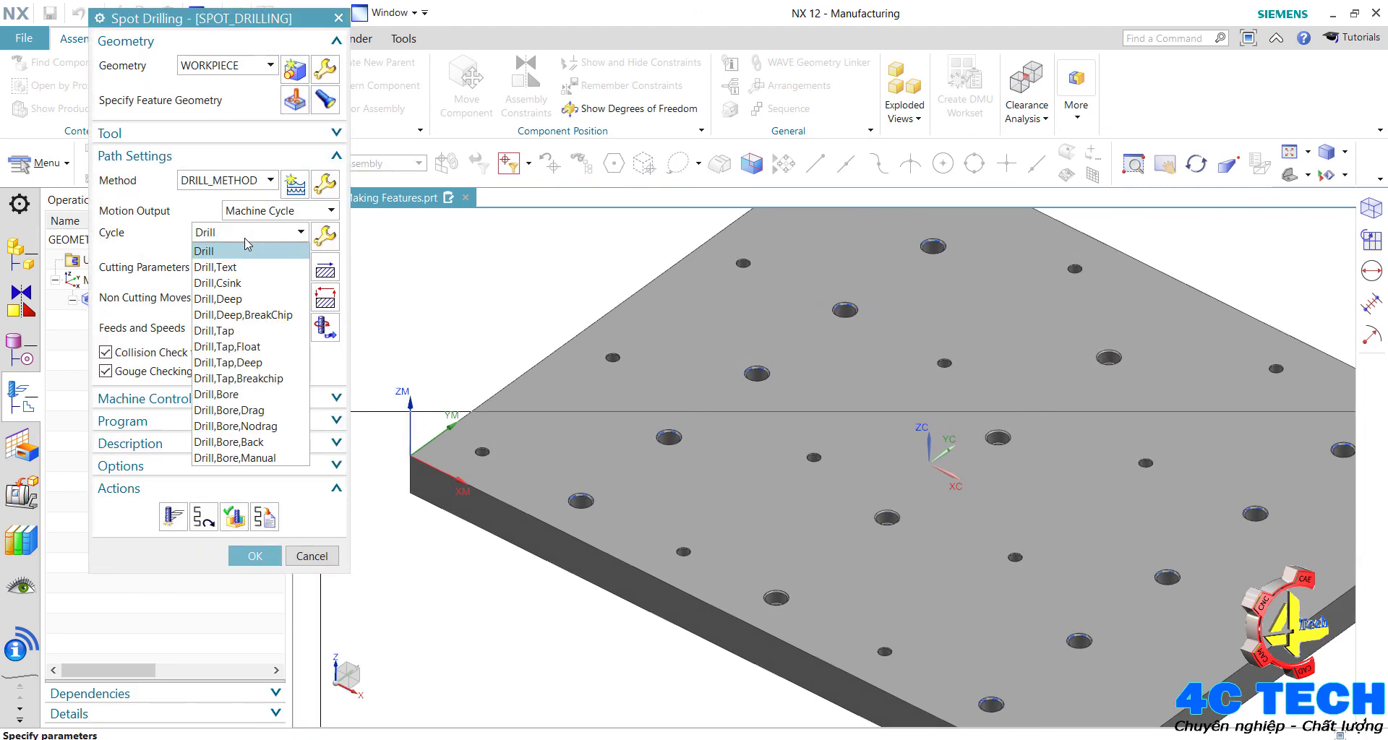
left_click(248, 249)
left_click(195, 135)
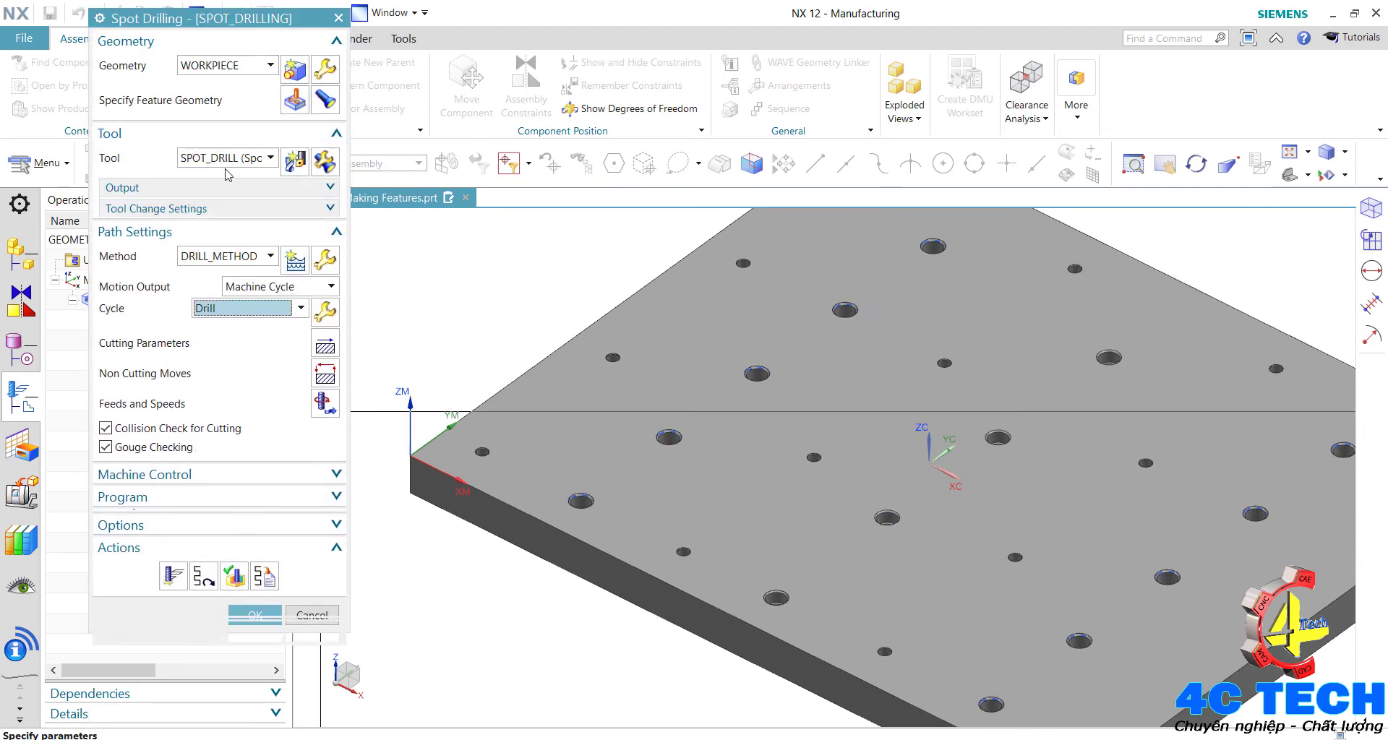
left_click(233, 158)
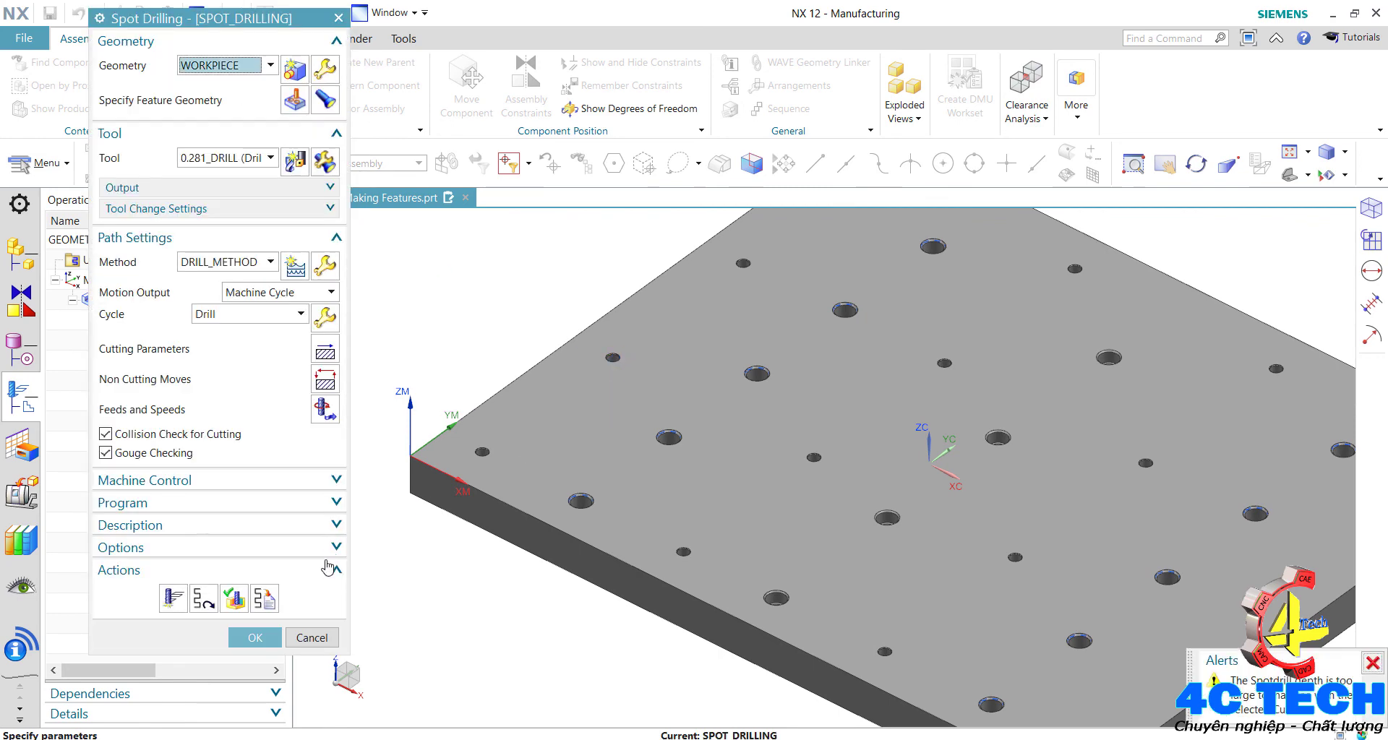
left_click(204, 598)
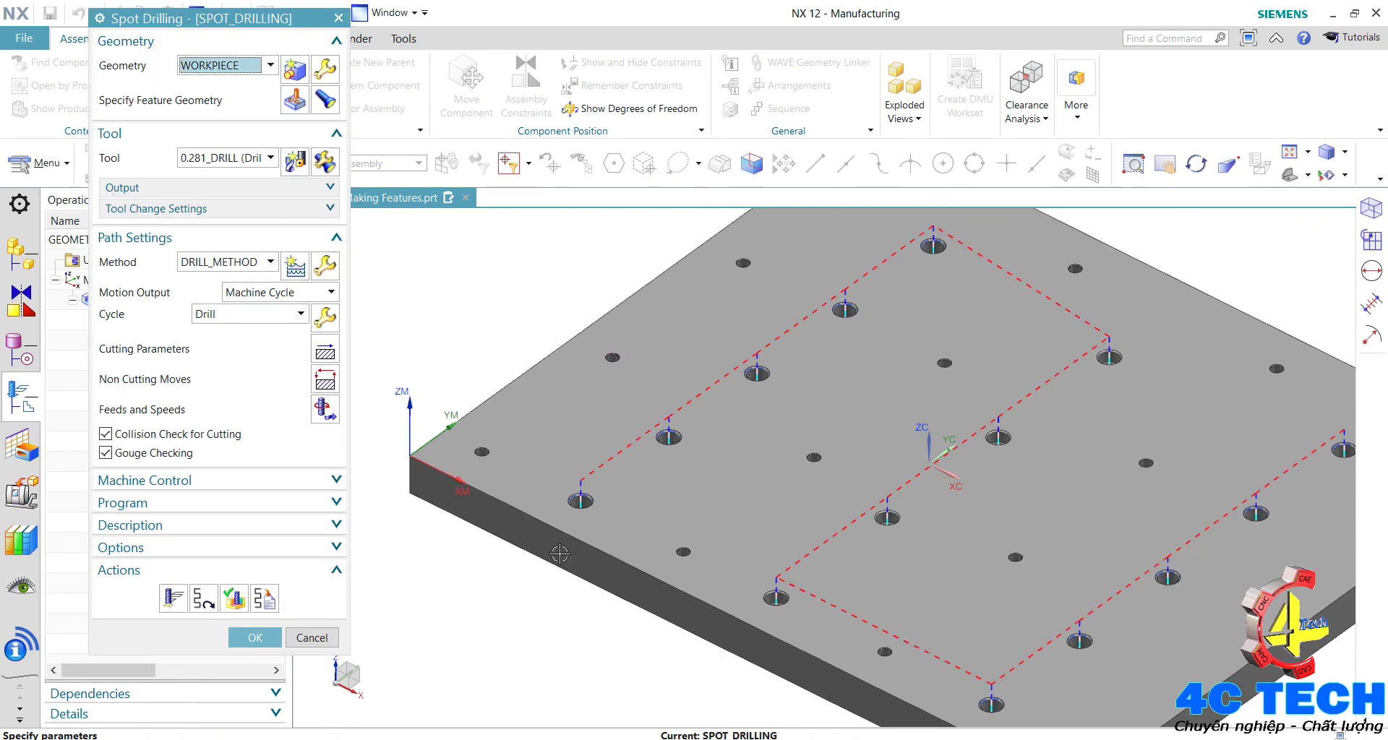
scroll(559, 552, "up", 5)
scroll(559, 553, "down", 2)
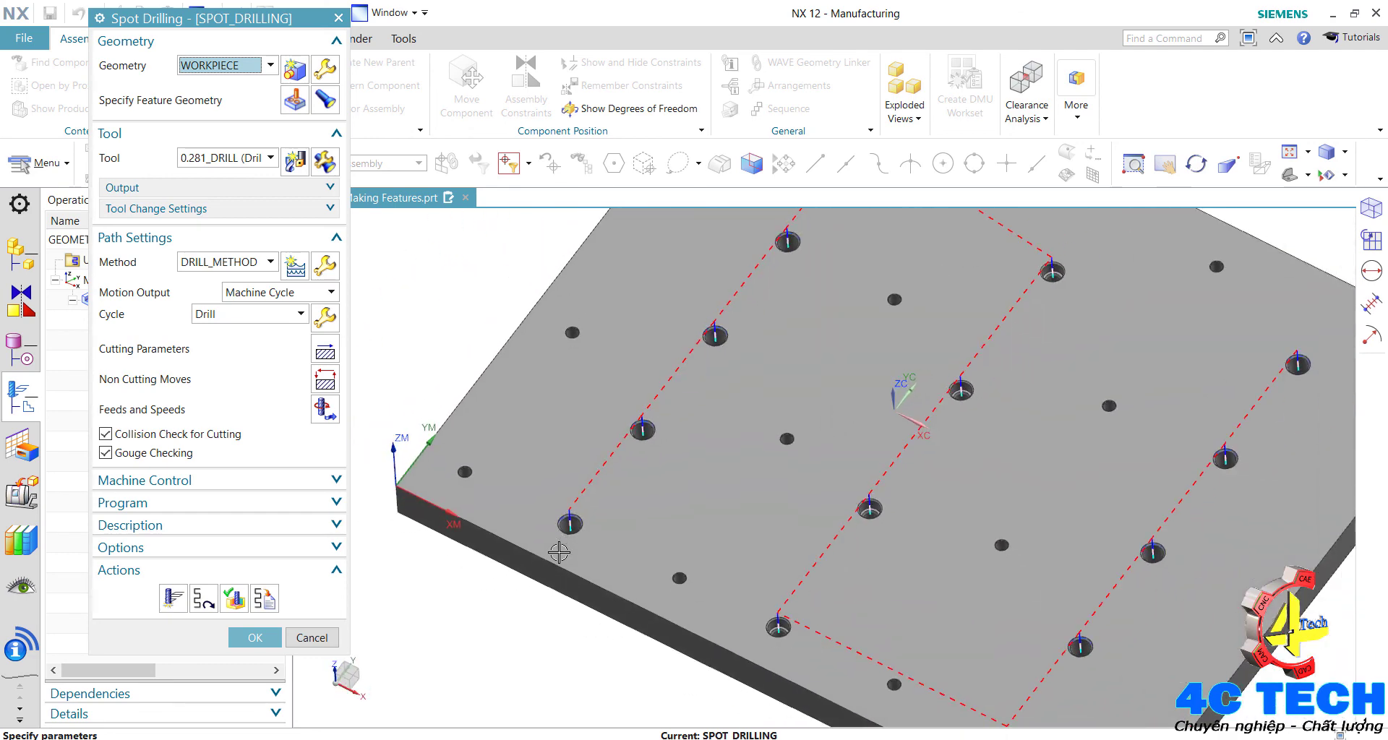